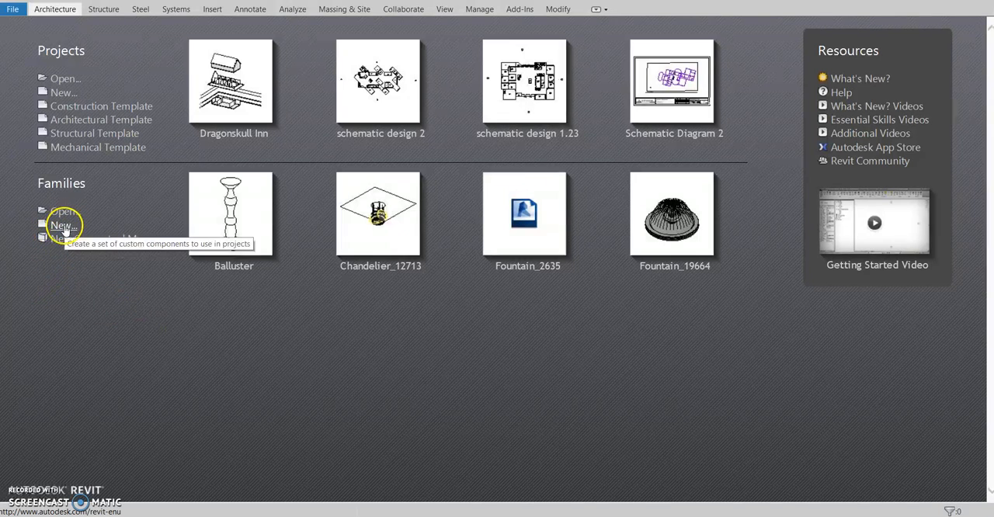
Create a new family from the Baluster-Post template in the English_I folder
left_click(65, 225)
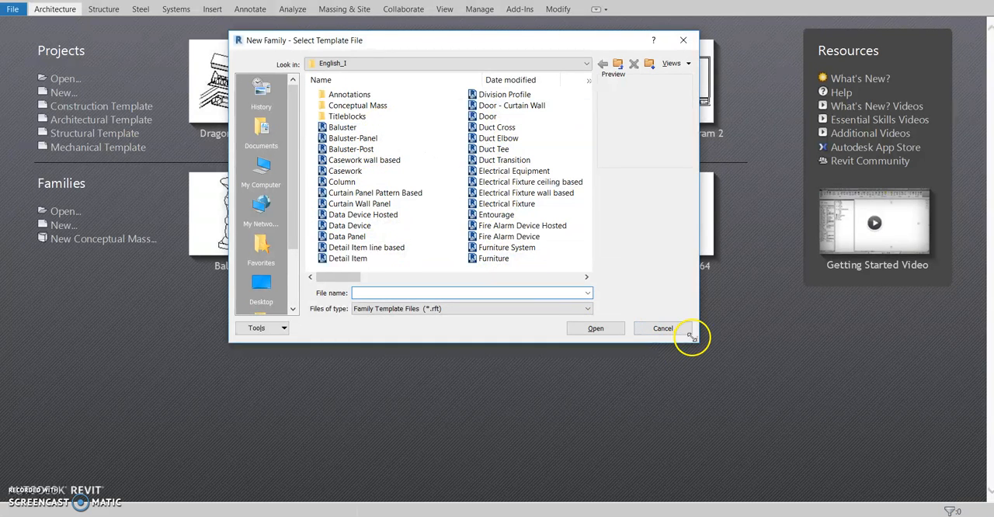
left_click_drag(698, 341, 905, 492)
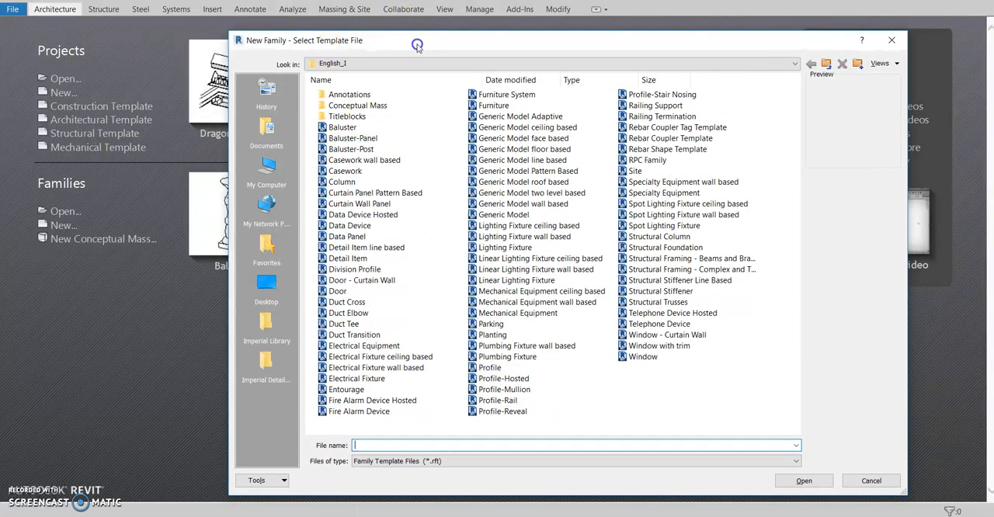
left_click_drag(417, 46, 346, 34)
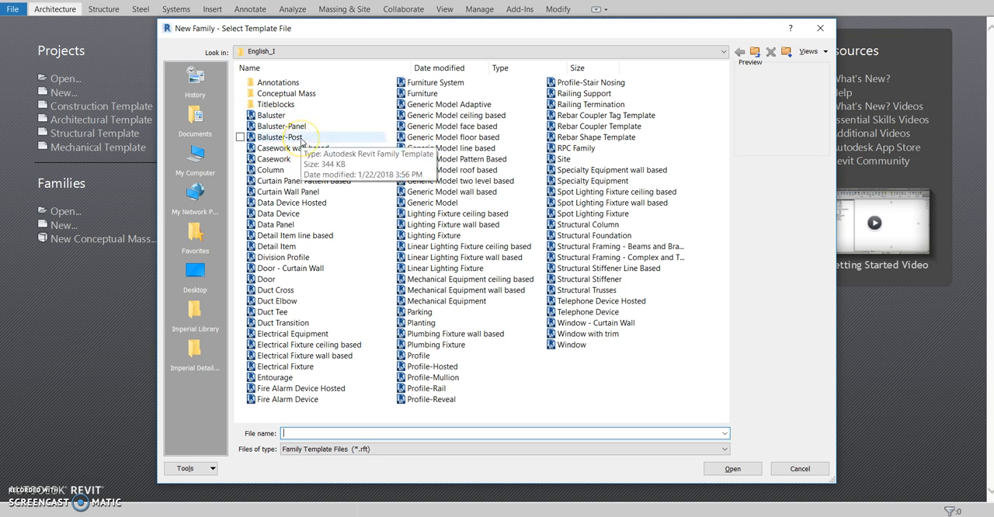
left_click(300, 138)
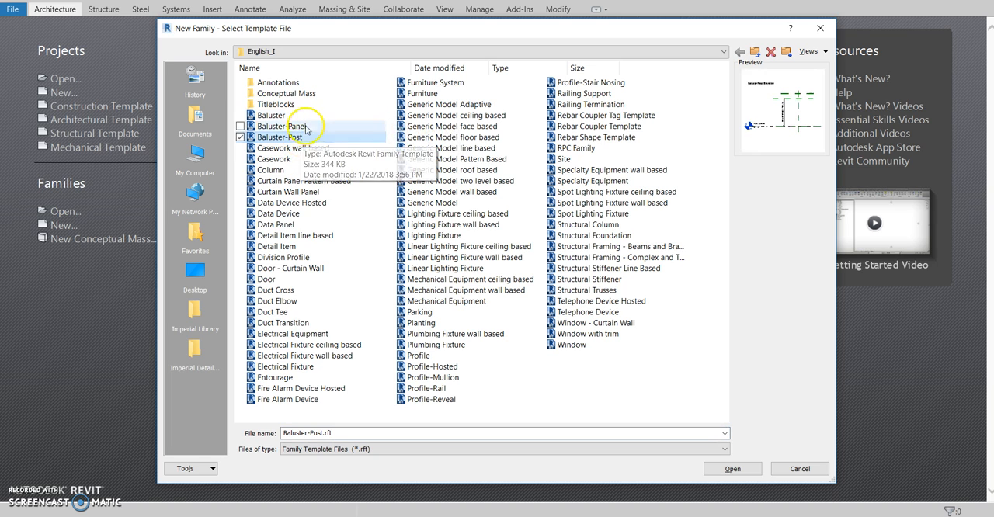
left_click(307, 115)
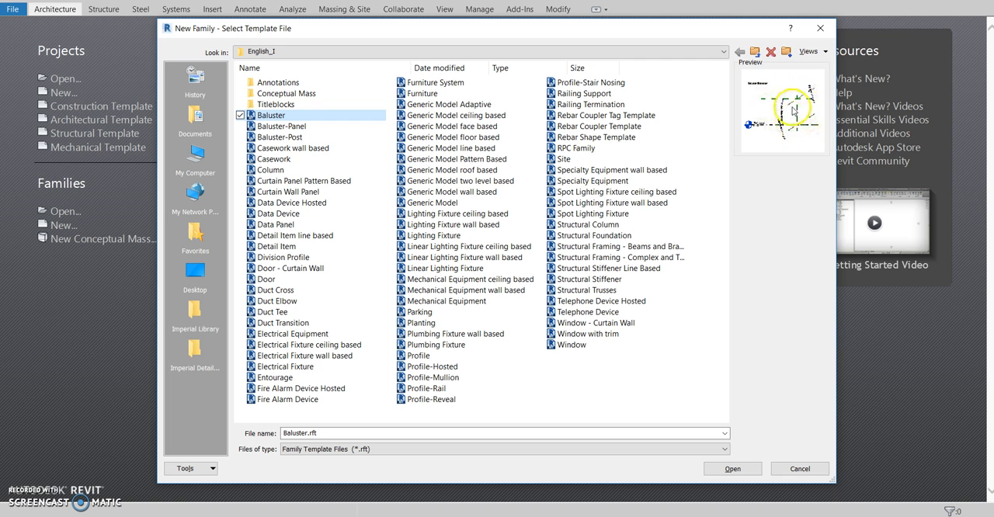
left_click(289, 139)
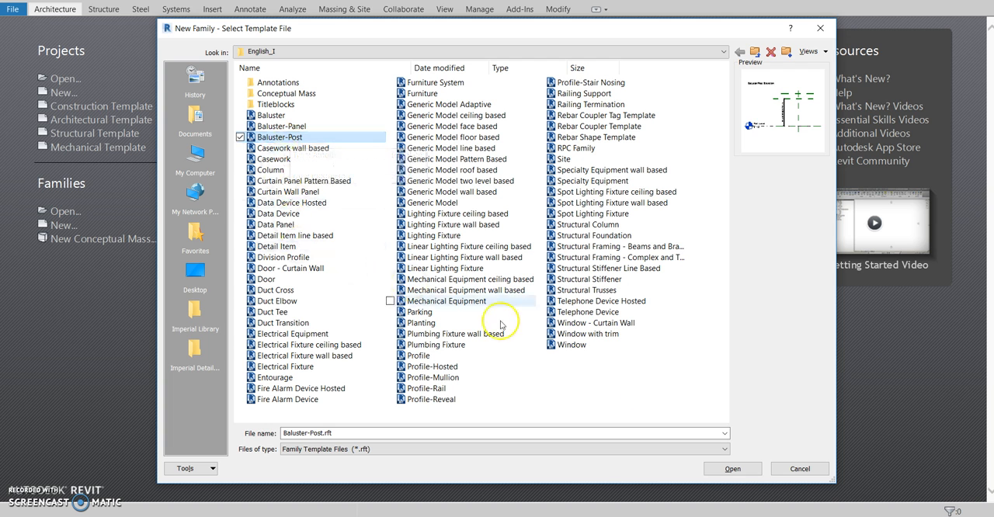
left_click(730, 468)
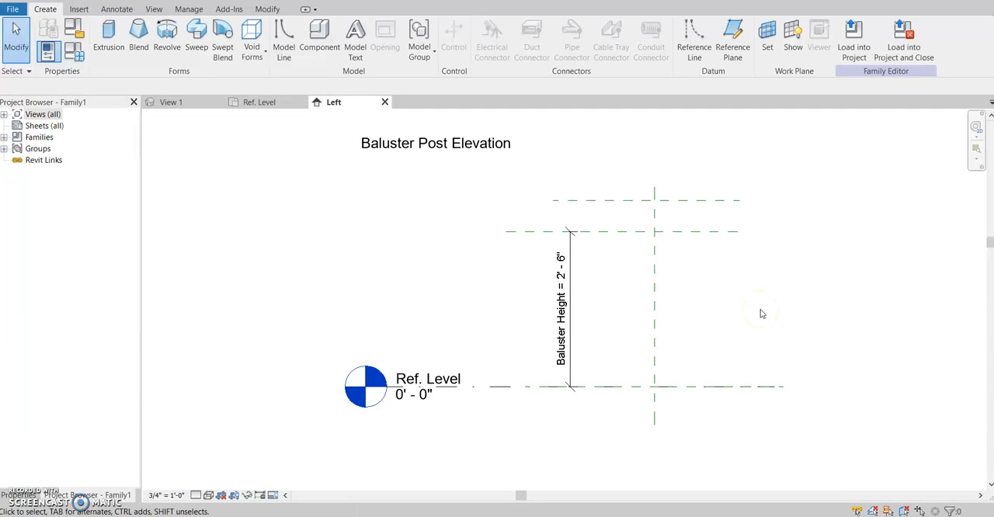
Look through the 3D view, the Ref. Level plan and the Left elevation, examining the template's reference planes and Baluster Height dimension
scroll(744, 290, "up", 1)
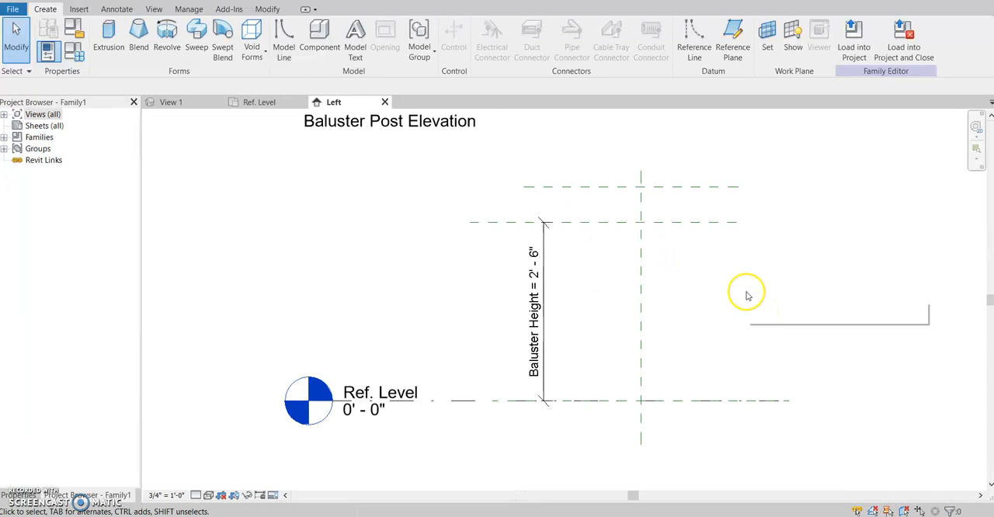
left_click(170, 102)
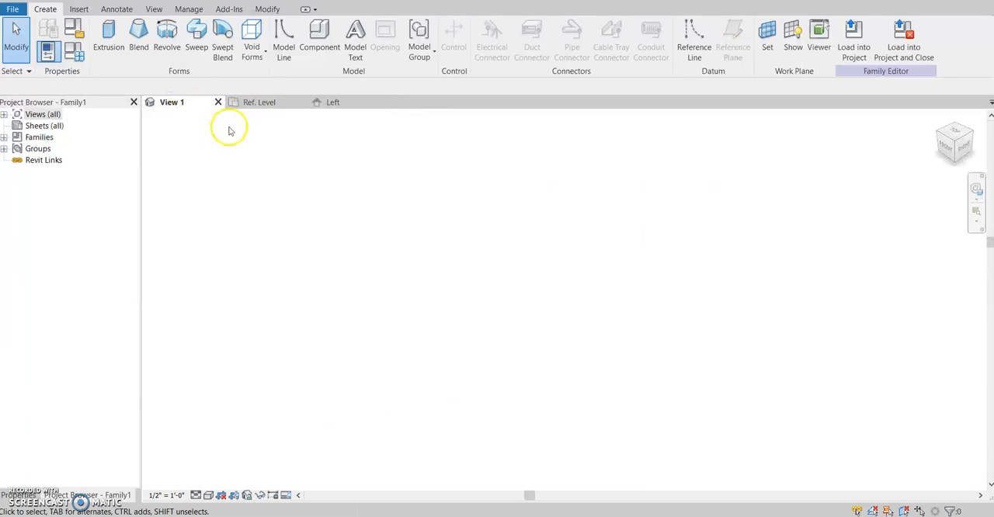
middle_click(598, 300)
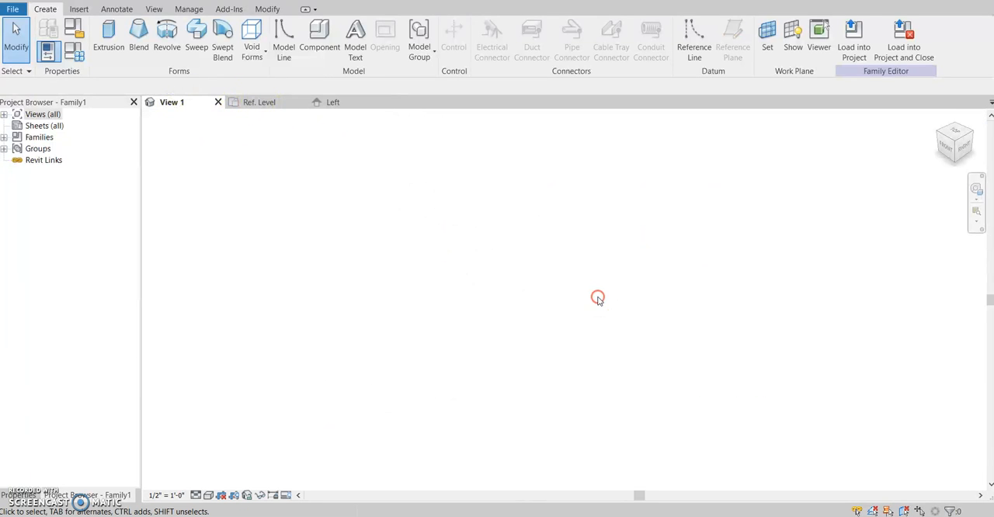
left_click(262, 105)
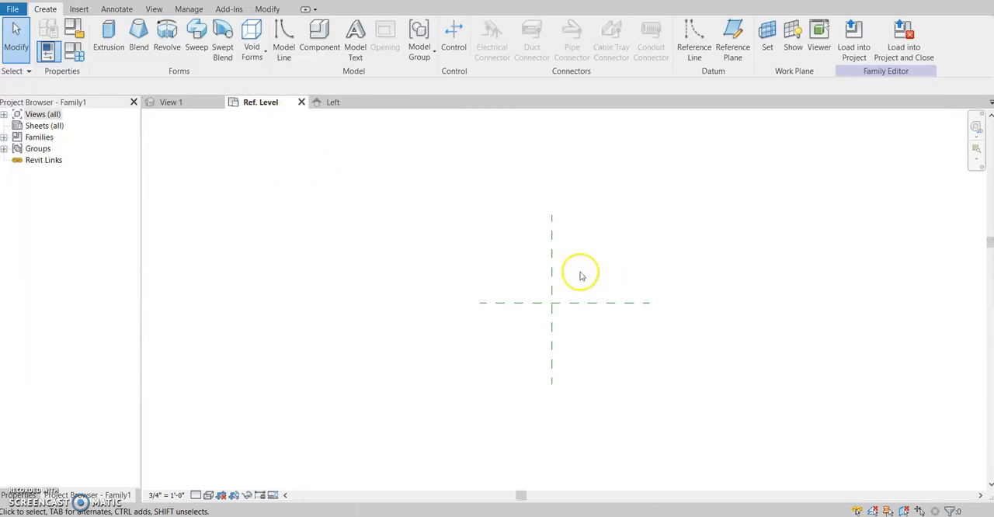
left_click(331, 104)
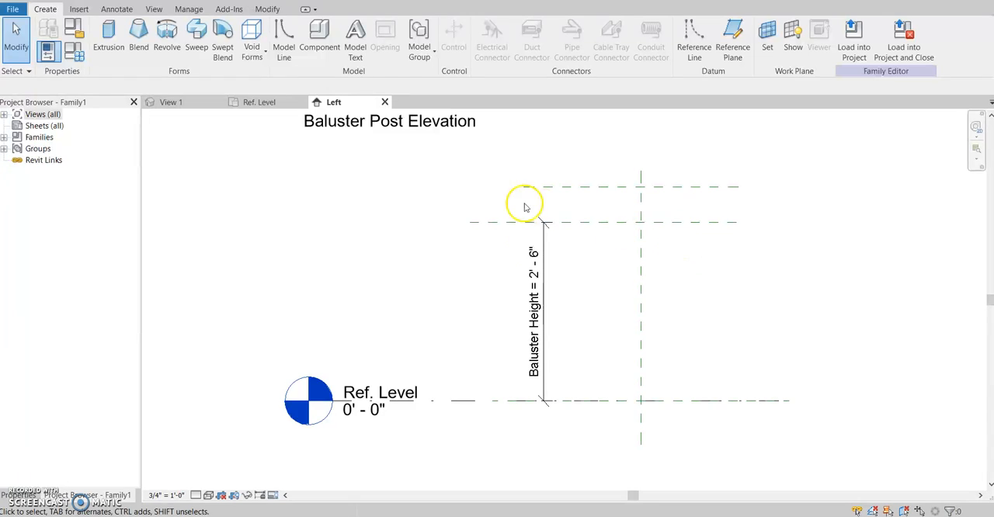
middle_click(691, 374)
middle_click_drag(691, 374, 551, 362)
scroll(551, 365, "up", 3)
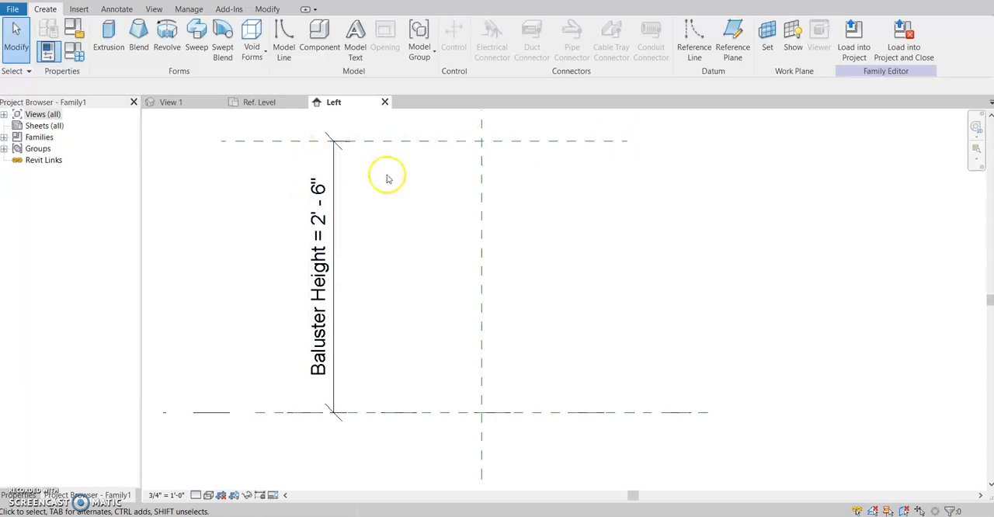
scroll(397, 240, "down", 3)
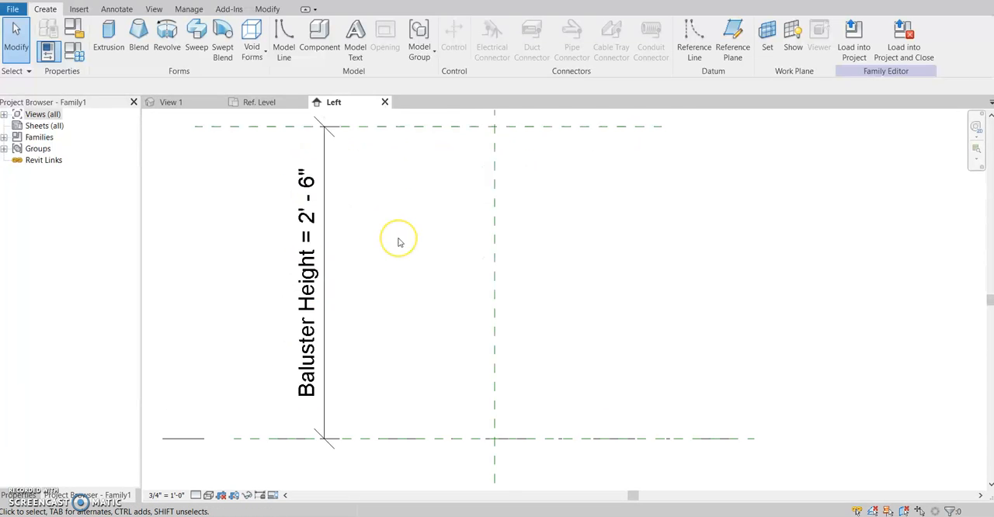
middle_click_drag(398, 265, 317, 350)
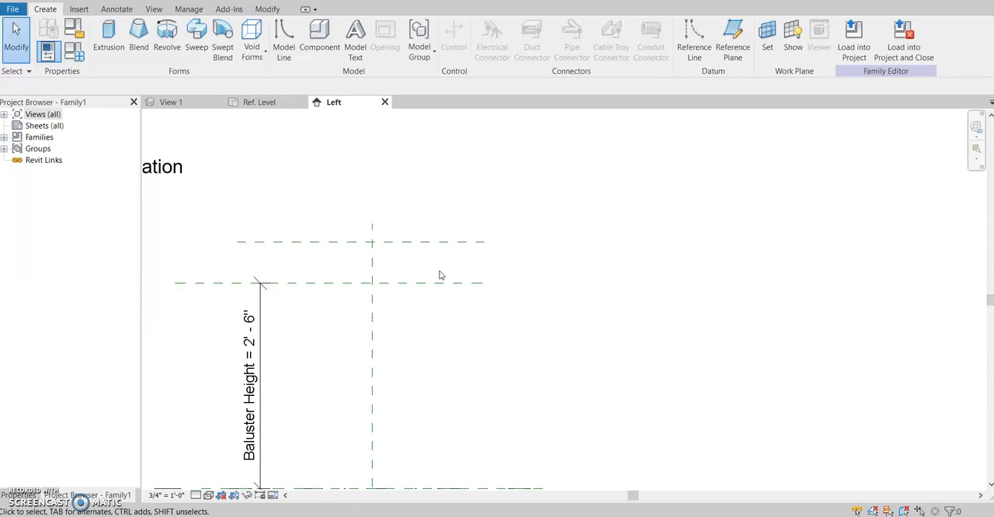
scroll(439, 275, "down", 1)
middle_click_drag(434, 352, 454, 282)
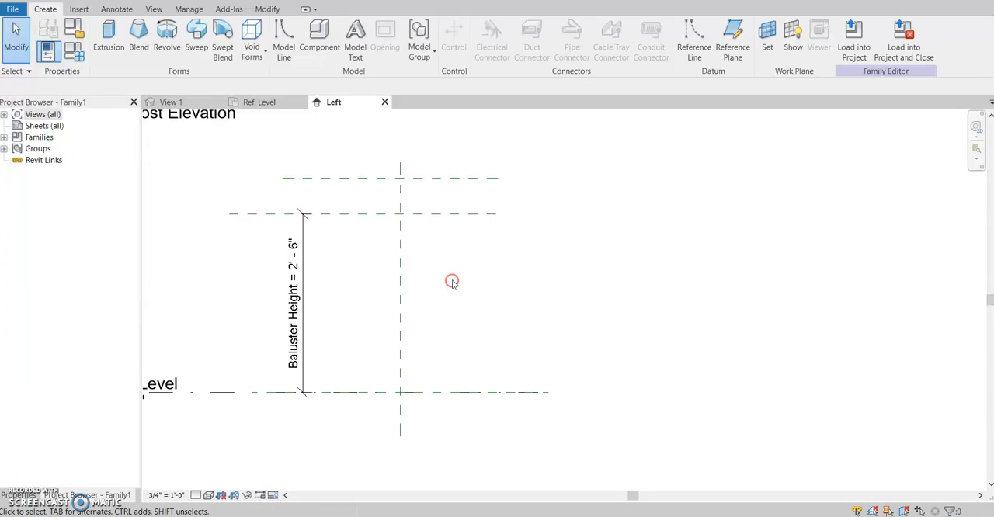
scroll(378, 398, "up", 2)
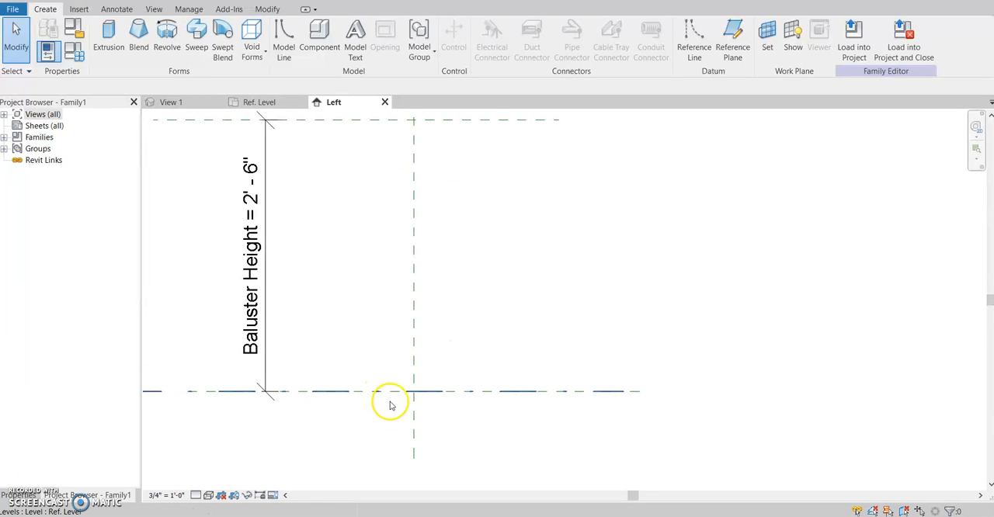
Start an Extrusion on the Ref. Level work plane and open the Ref. Level floor plan for sketching
left_click(117, 32)
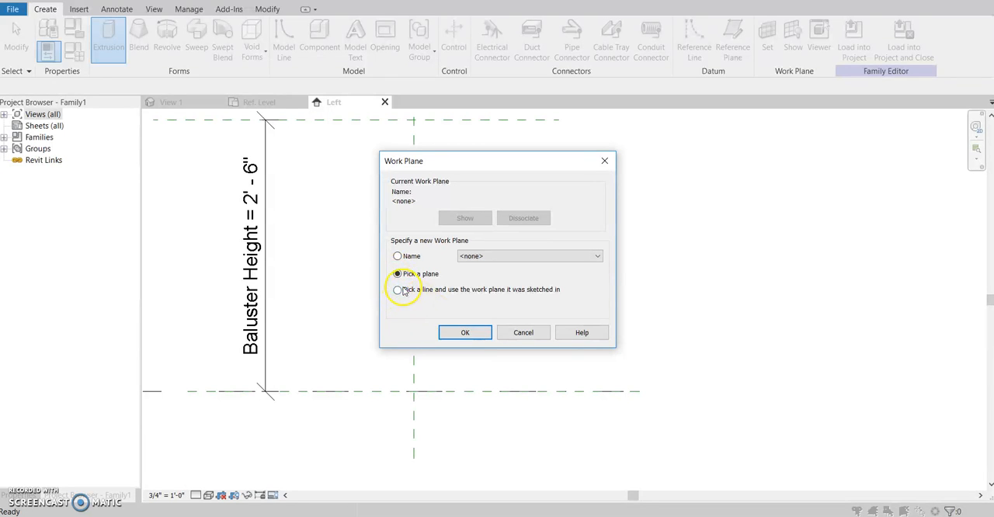
left_click(460, 332)
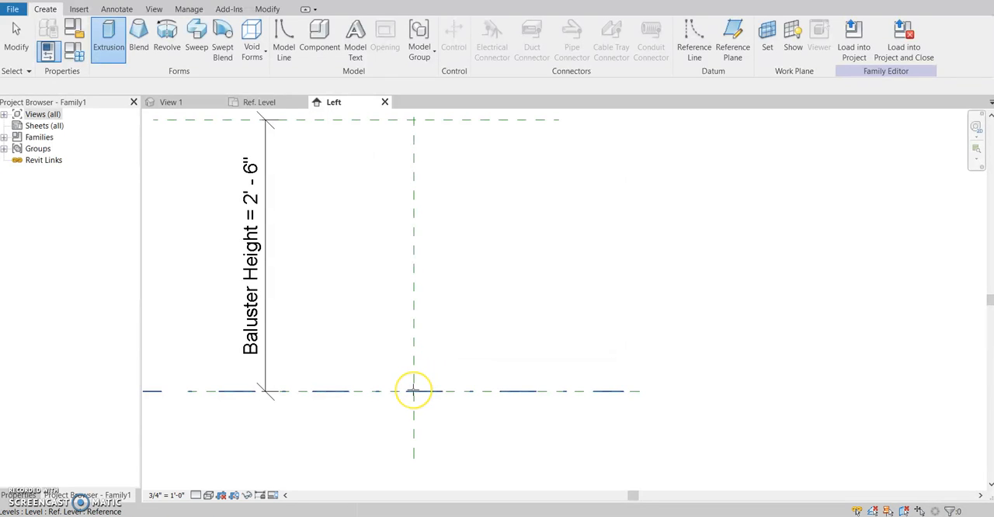
left_click(414, 391)
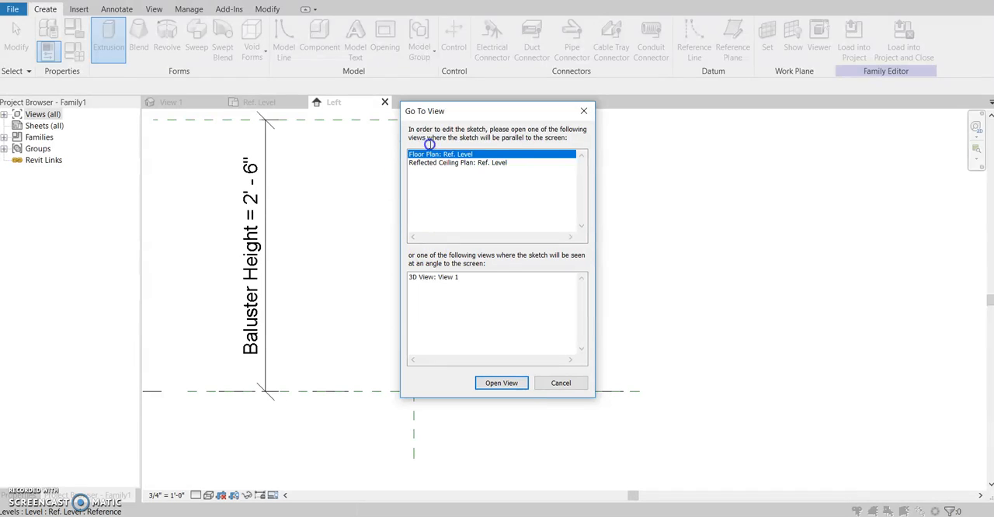
left_click(509, 388)
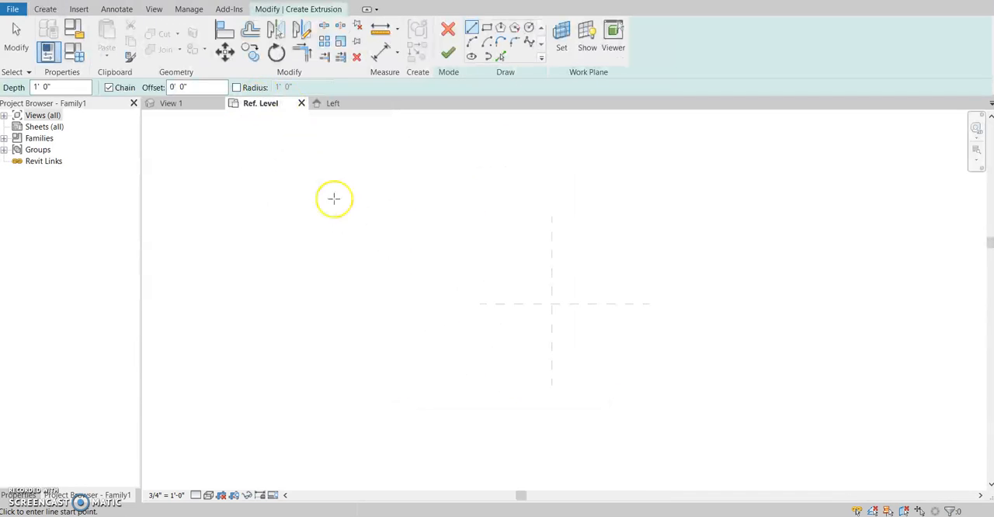
Sketch a closed 6-inch square centred on the intersection of the reference planes and finish it as a 1' 0" deep extrusion
scroll(558, 304, "up", 5)
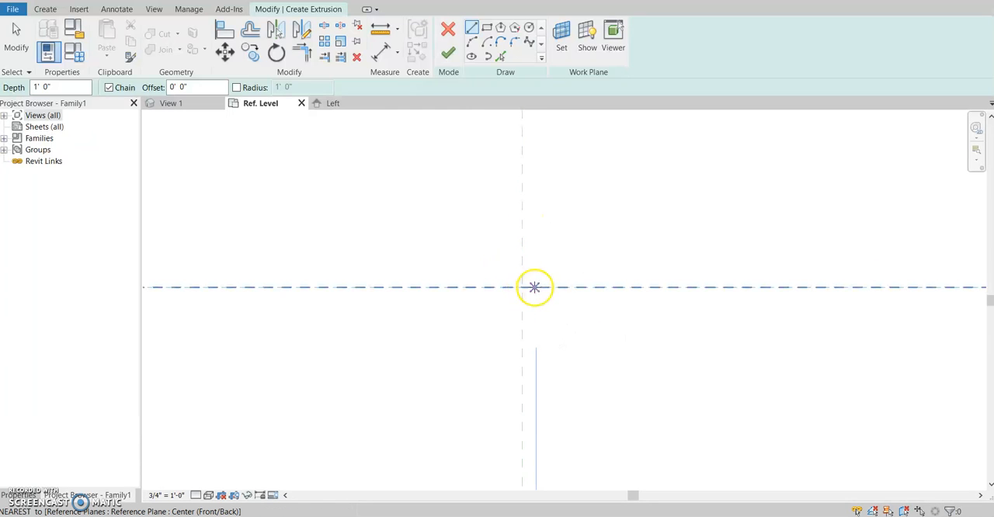
scroll(558, 288, "down", 2)
middle_click_drag(562, 284, 535, 224)
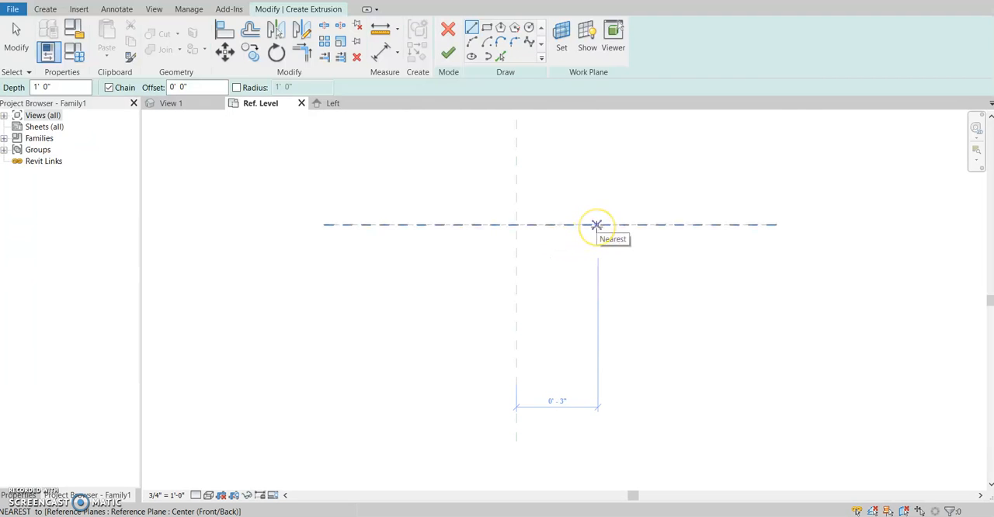
left_click(596, 226)
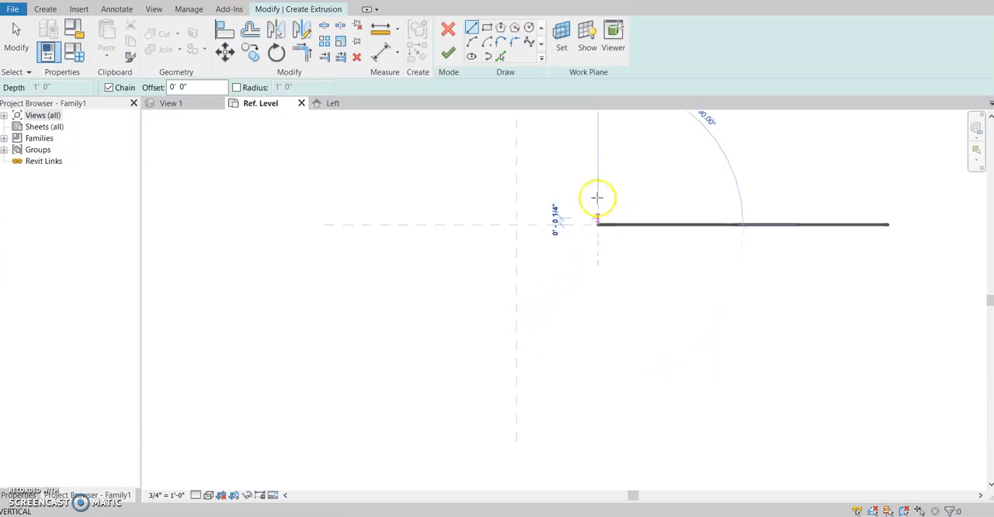
middle_click_drag(598, 138, 588, 224)
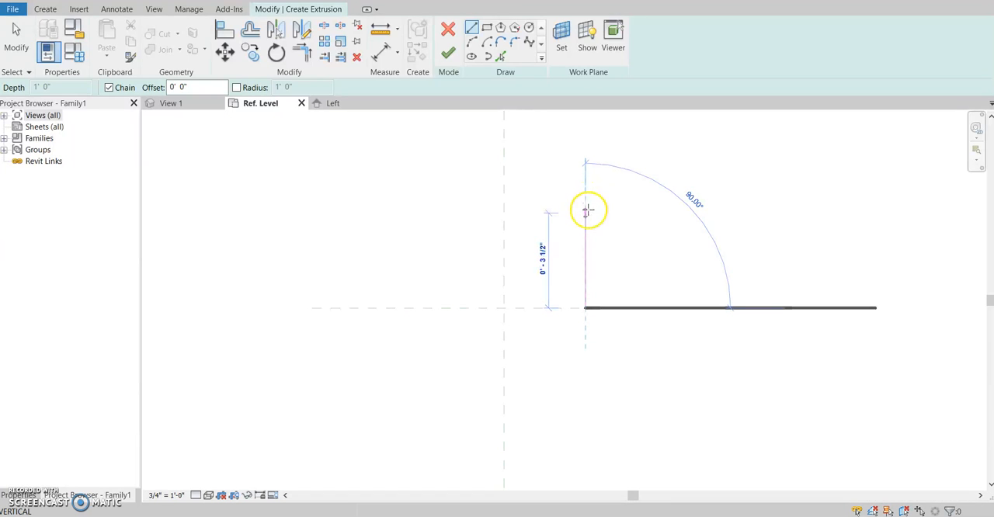
left_click(584, 228)
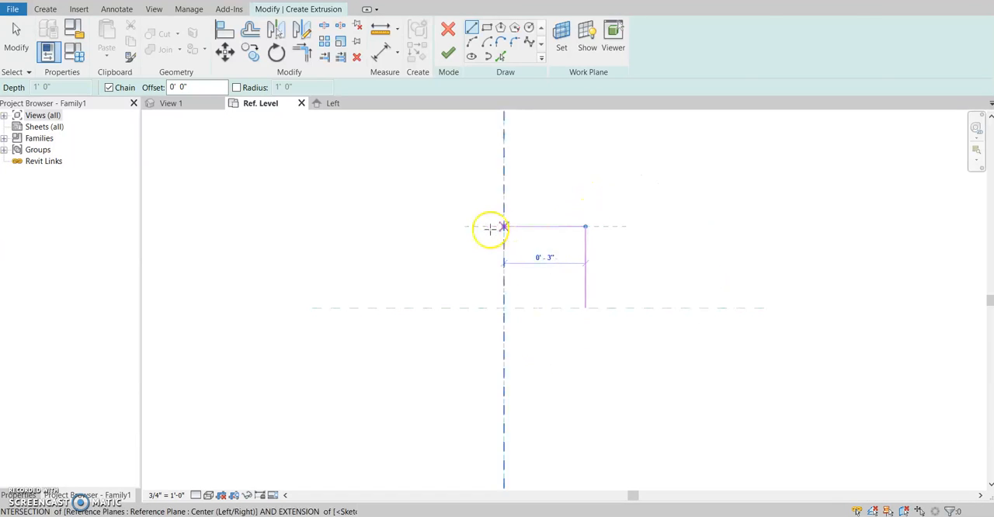
left_click(422, 227)
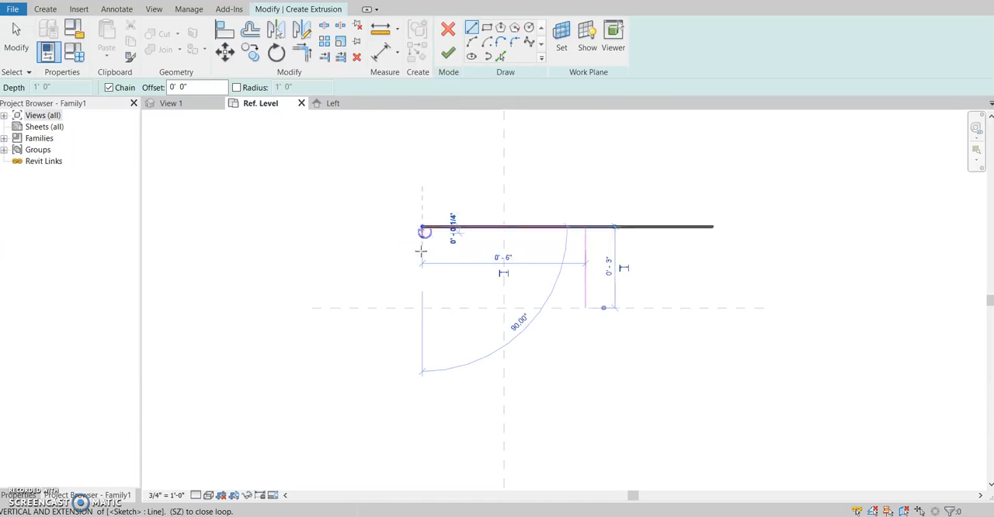
left_click(421, 389)
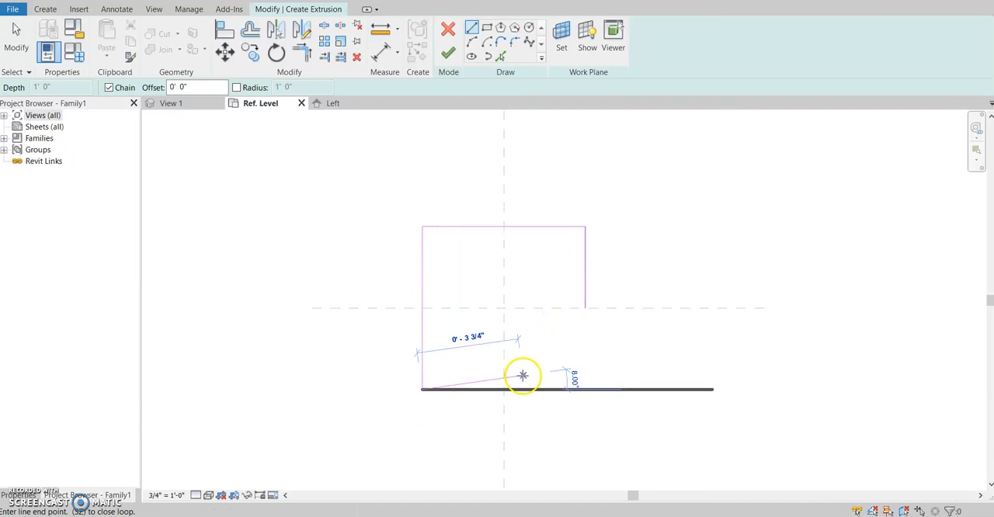
left_click(585, 389)
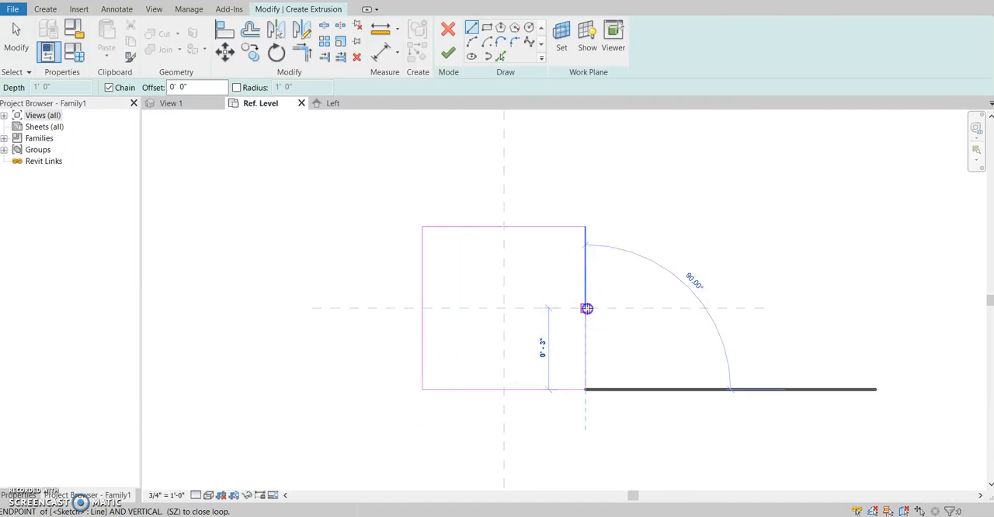
left_click(585, 307)
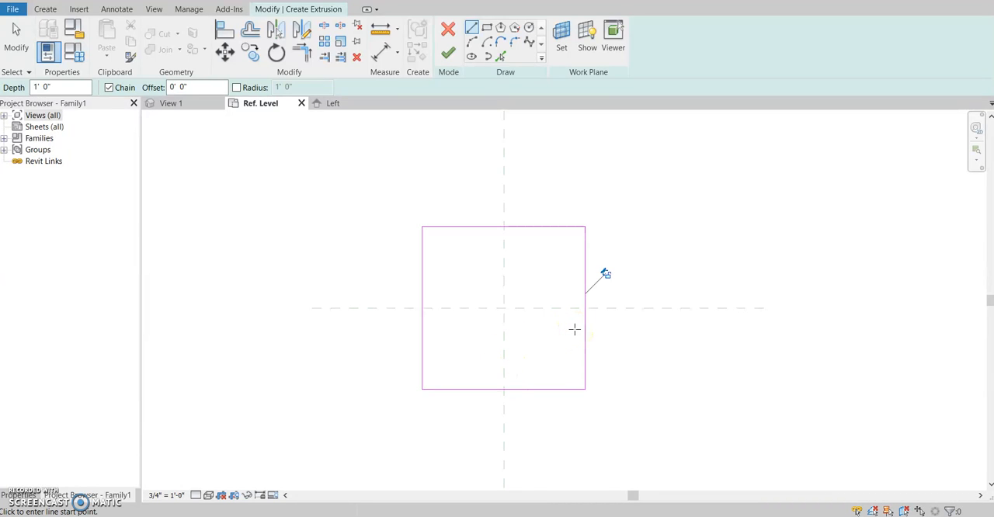
left_click(448, 56)
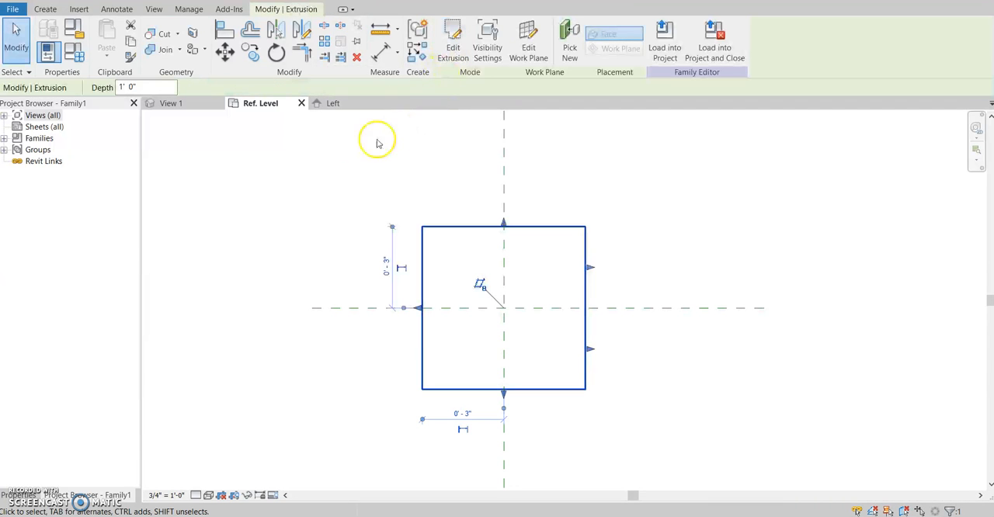
In the Left elevation, lower the top of the extrusion to a height of about 5 1/4"
left_click(353, 104)
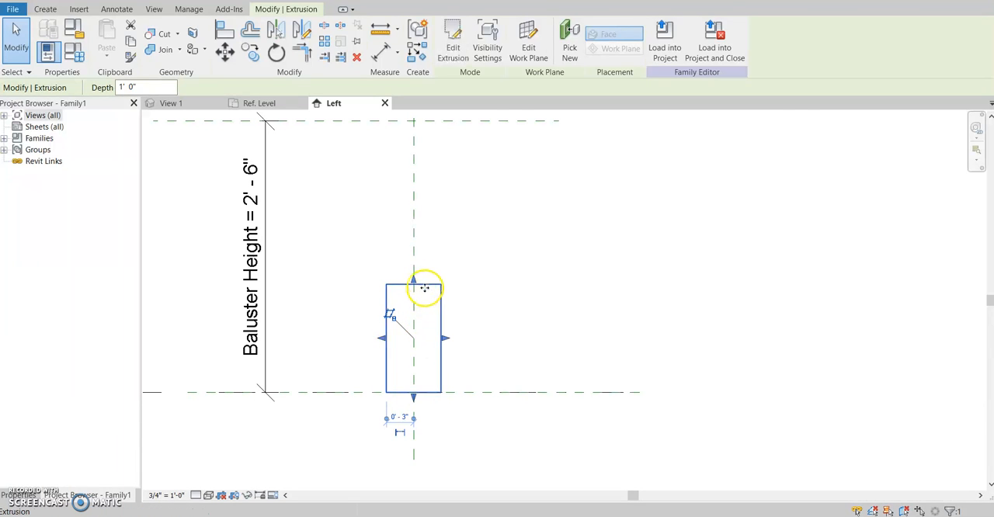
left_click_drag(415, 284, 416, 344)
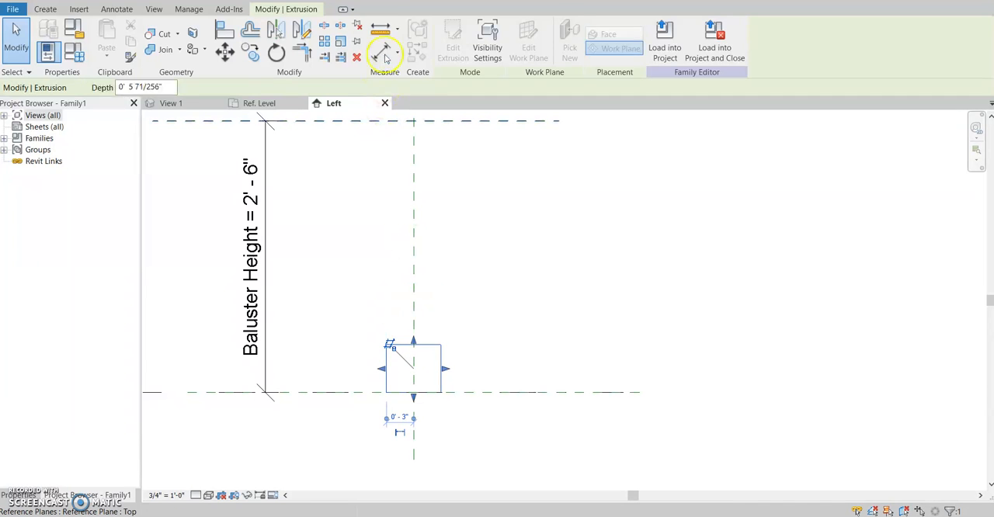
Add an aligned dimension between the top and bottom edges of the square base extrusion
left_click(386, 55)
scroll(415, 400, "up", 4)
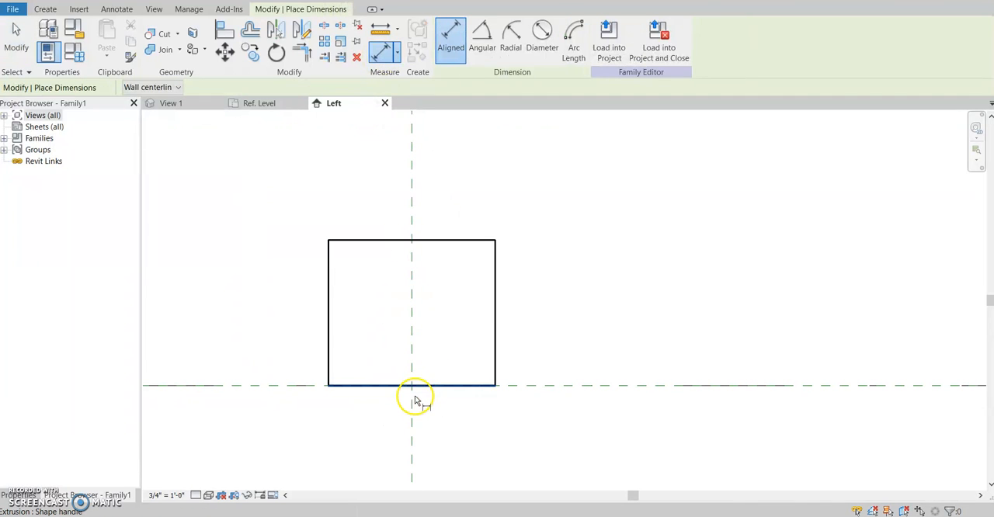
left_click(457, 240)
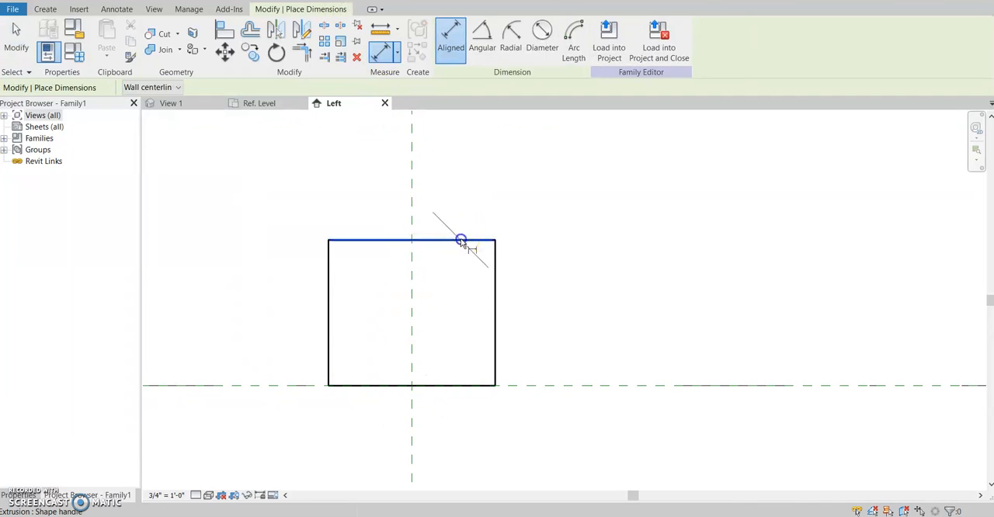
left_click(469, 385)
left_click(657, 324)
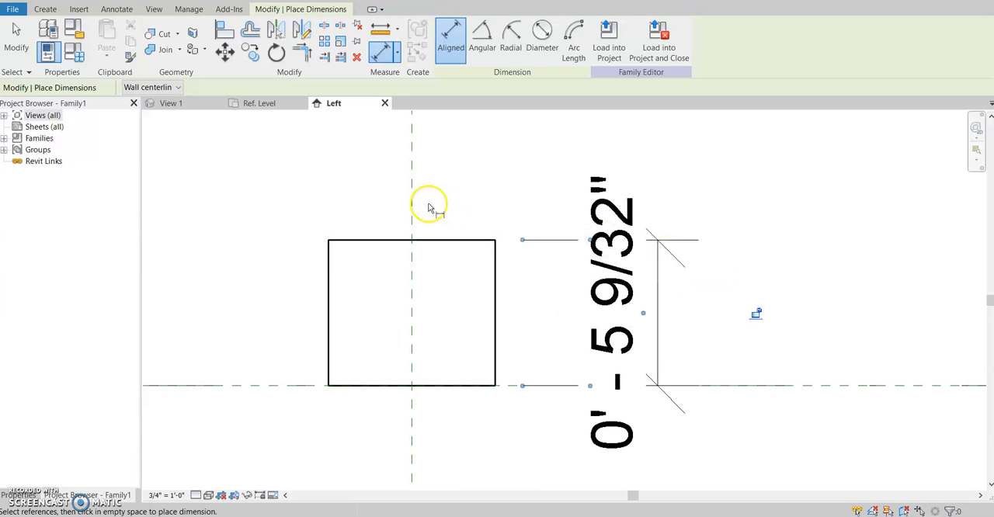
key("Escape")
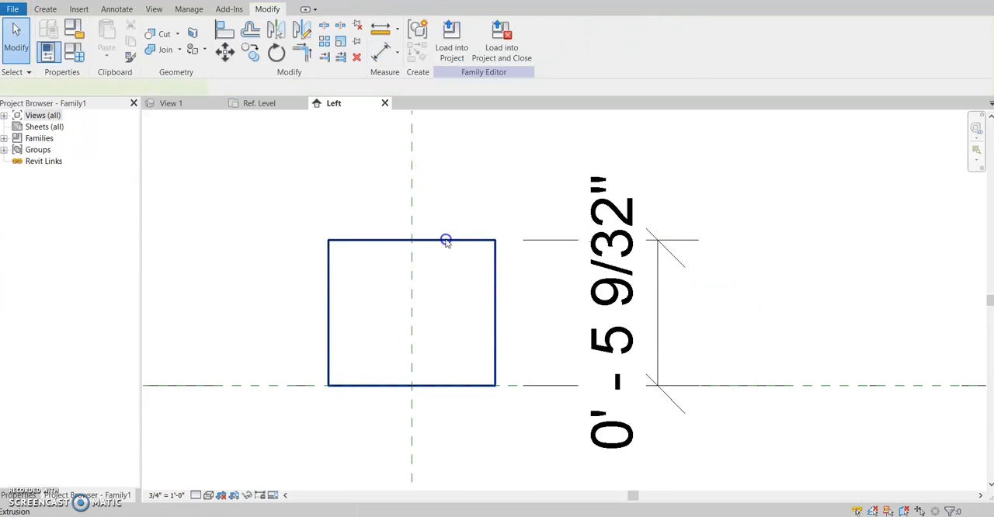
Raise the top of the base extrusion to a height of about 5 15/16"
left_click(446, 241)
left_click(639, 305)
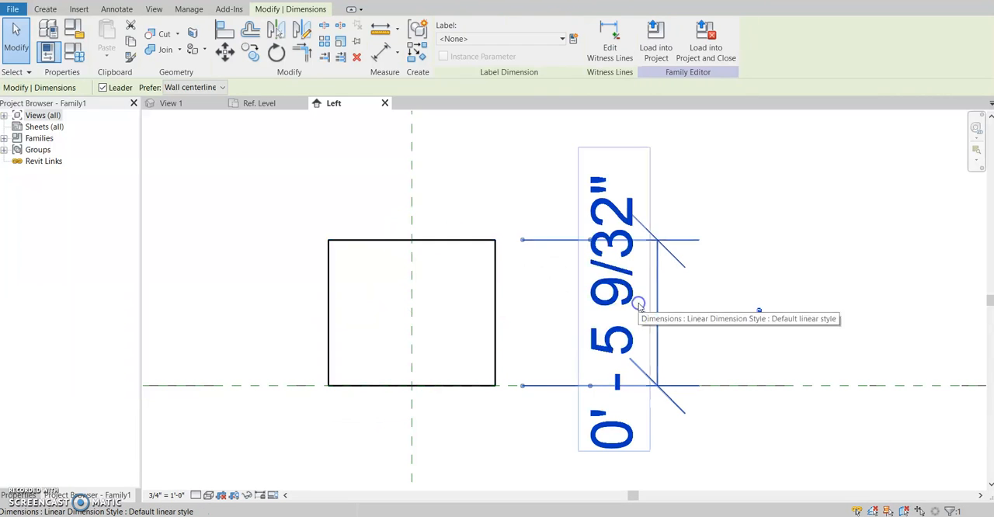
left_click(457, 241)
left_click_drag(411, 237, 413, 221)
left_click_drag(412, 223, 412, 222)
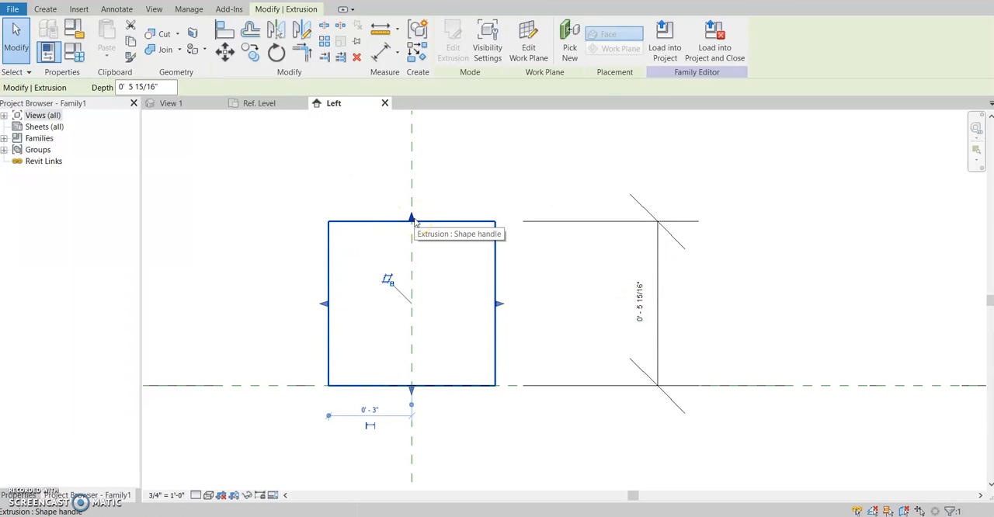
Replace the base's height dimension with an aligned dimension from its top edge to the Ref. Level line
left_click(659, 272)
left_click(357, 56)
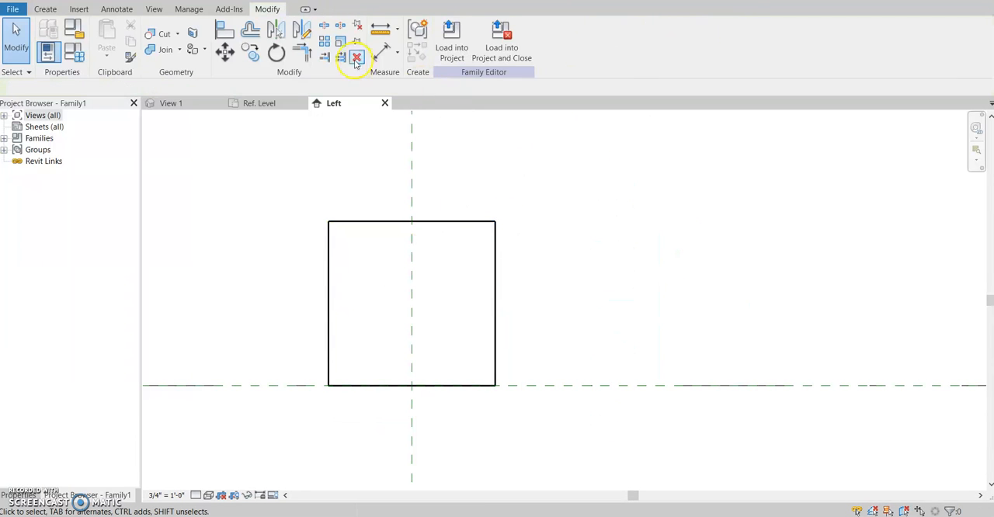
left_click(381, 50)
left_click(456, 220)
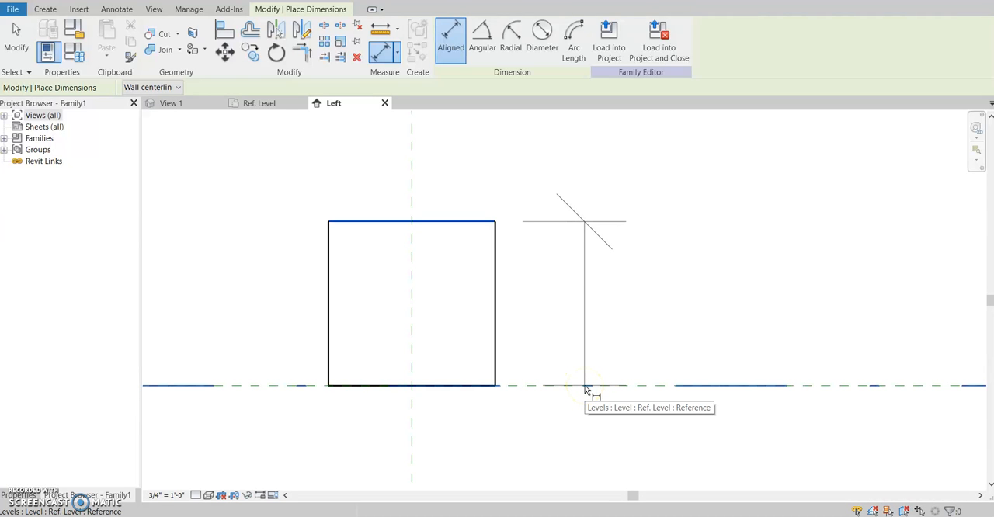
left_click(585, 386)
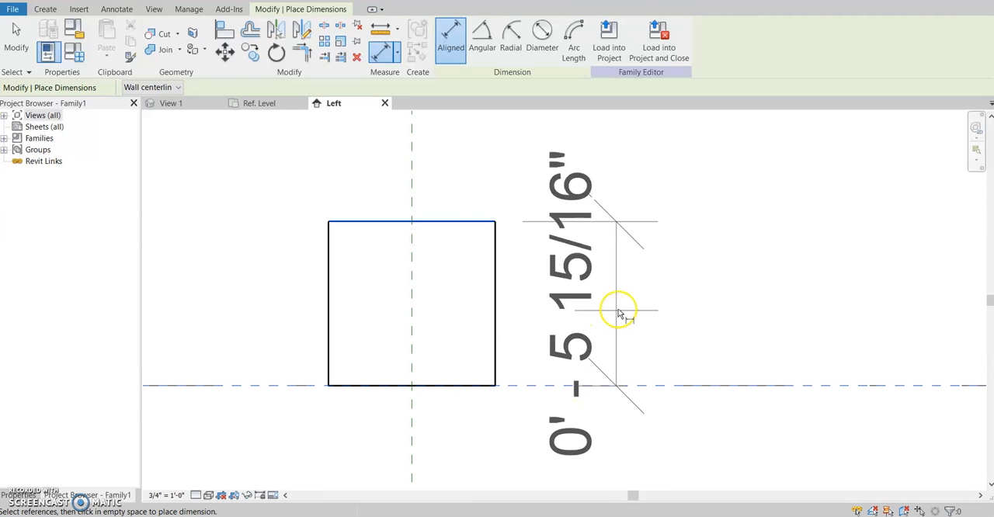
left_click(622, 312)
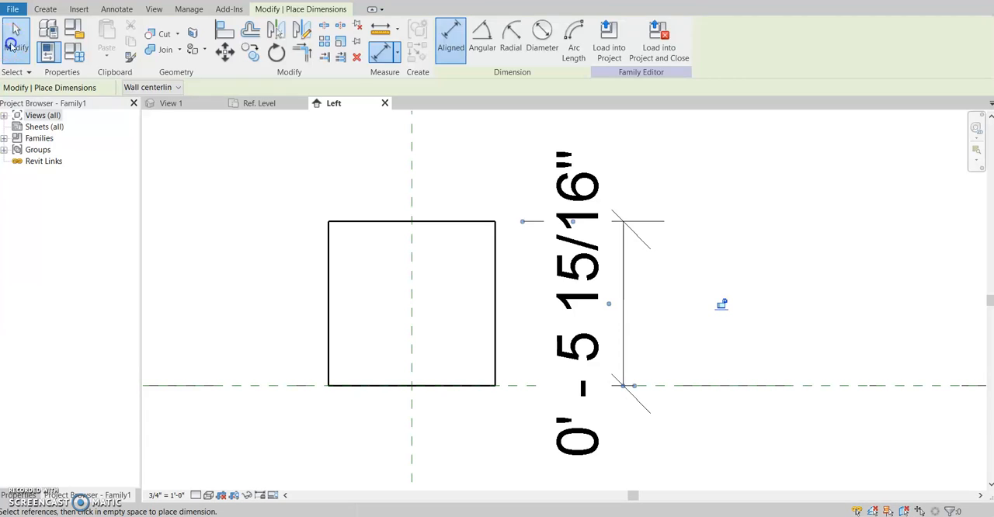
Delete the height dimension between the base's top edge and the Ref. Level line
left_click(12, 46)
left_click(432, 220)
left_click(611, 298)
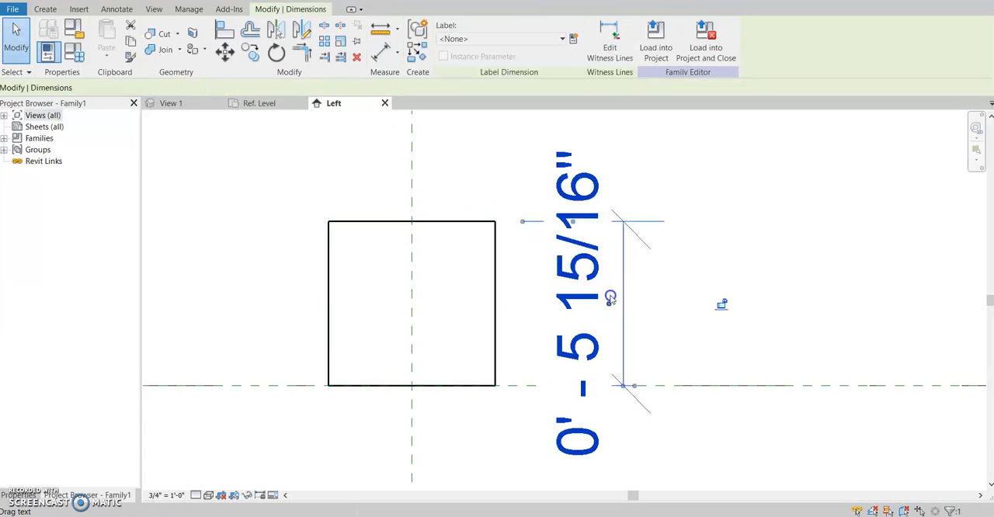
left_click(669, 251)
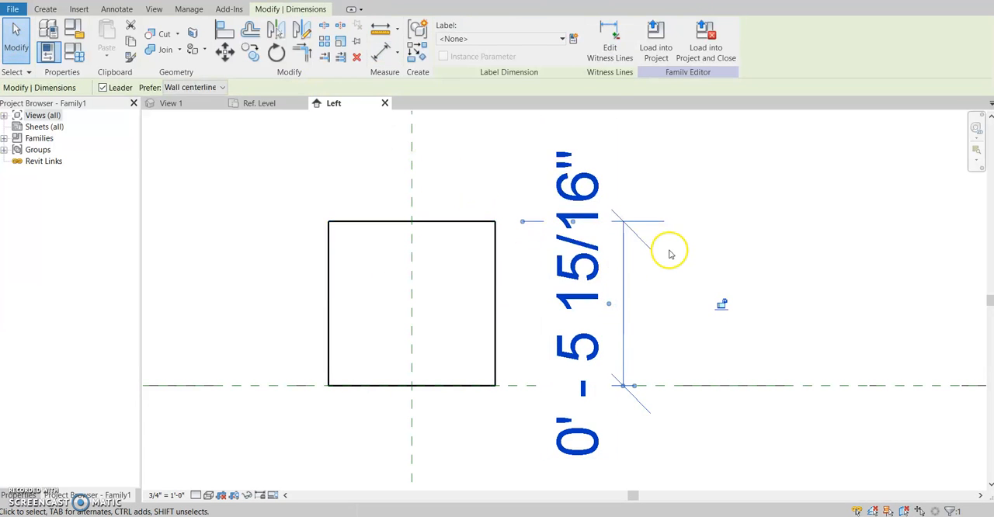
key("Delete")
Dimension the base's height again from its top edge, picking an alternate overlapping reference at the Ref. Level line
left_click(377, 56)
left_click(468, 222)
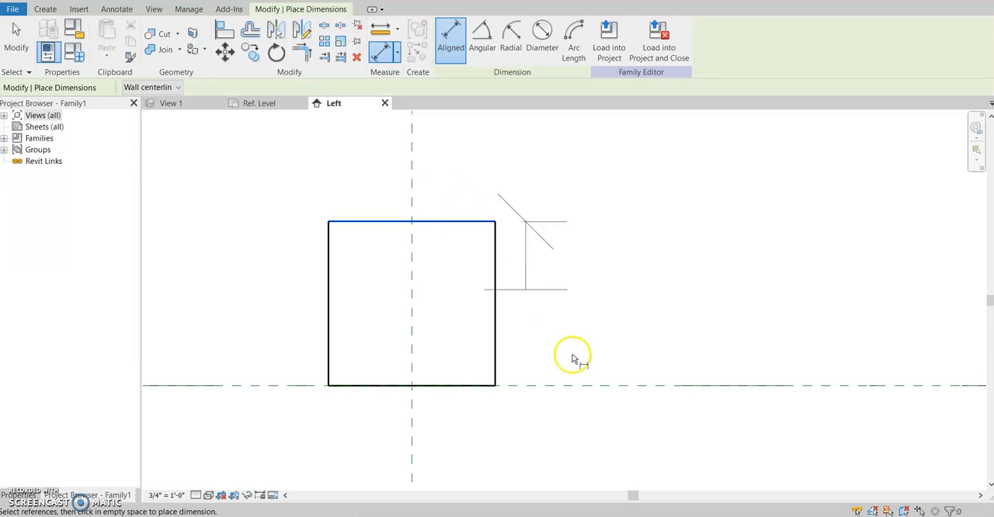
key("Tab")
key("Tab")
left_click(578, 394)
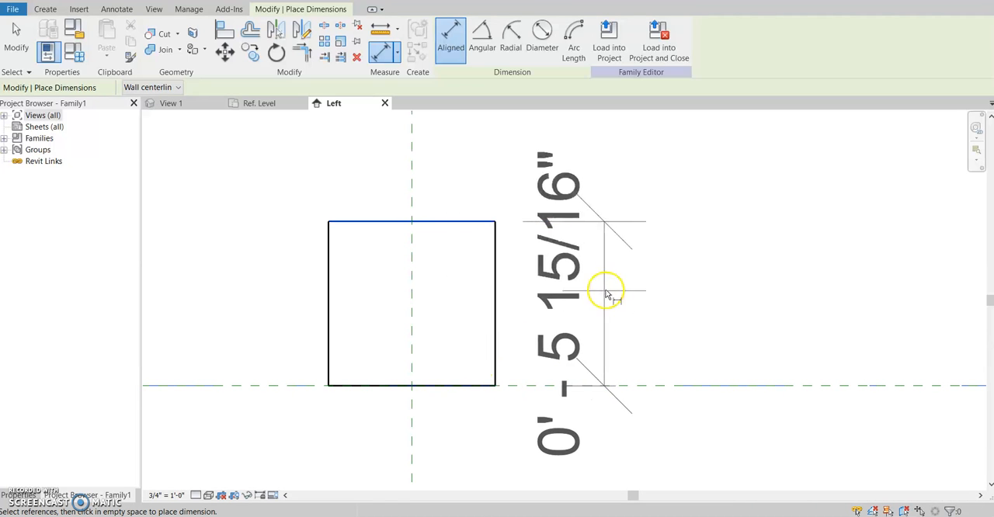
left_click(605, 292)
left_click(18, 45)
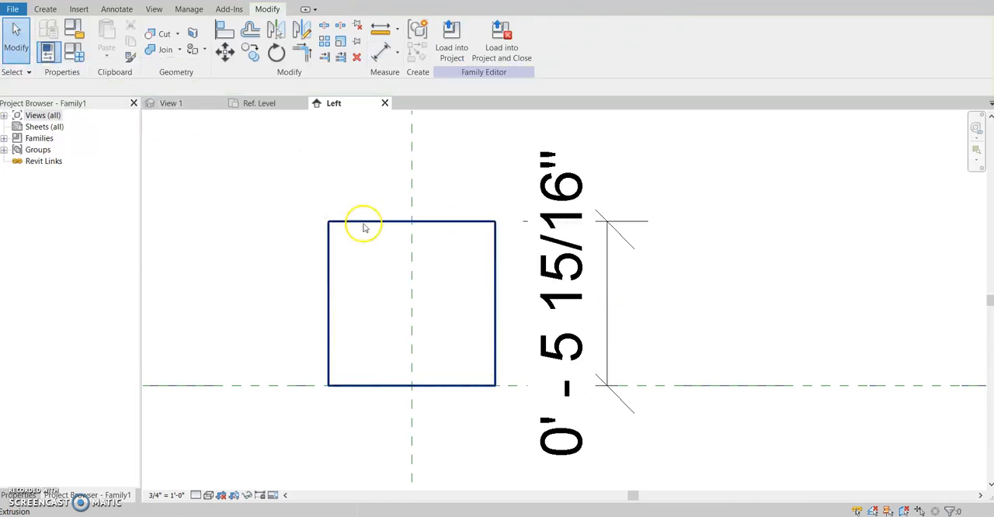
Raise the top of the base extrusion to about 6 3/16" and delete its height dimension
left_click(431, 226)
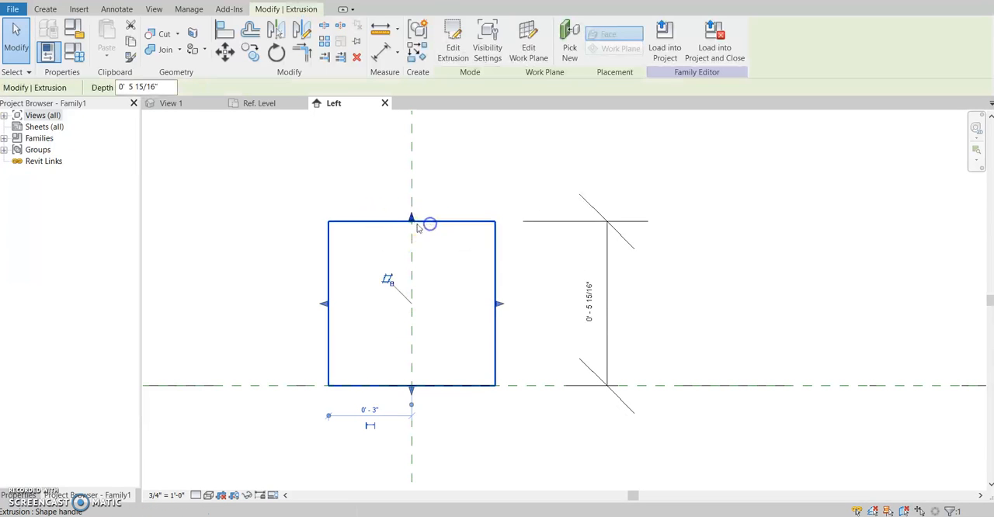
left_click_drag(412, 220, 411, 214)
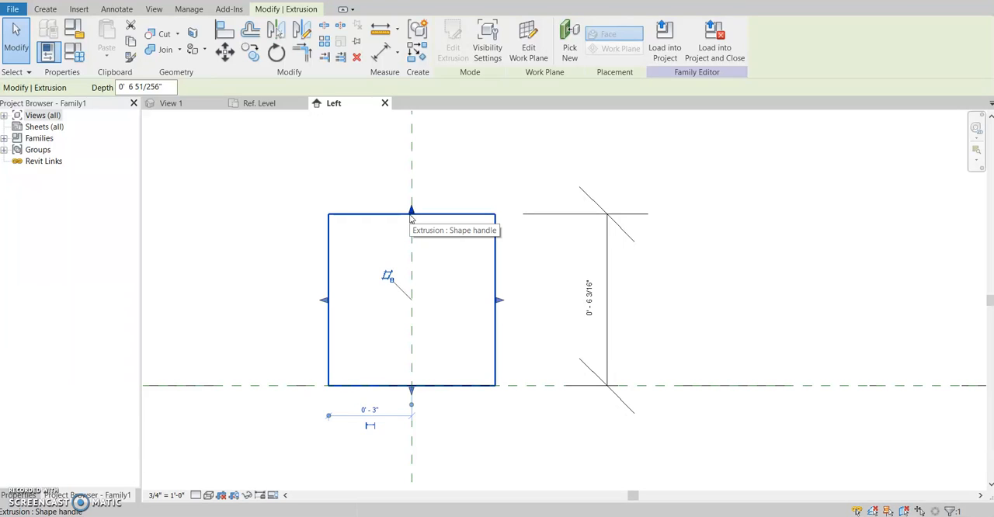
left_click_drag(603, 261, 643, 259)
key("Delete")
scroll(554, 288, "down", 5)
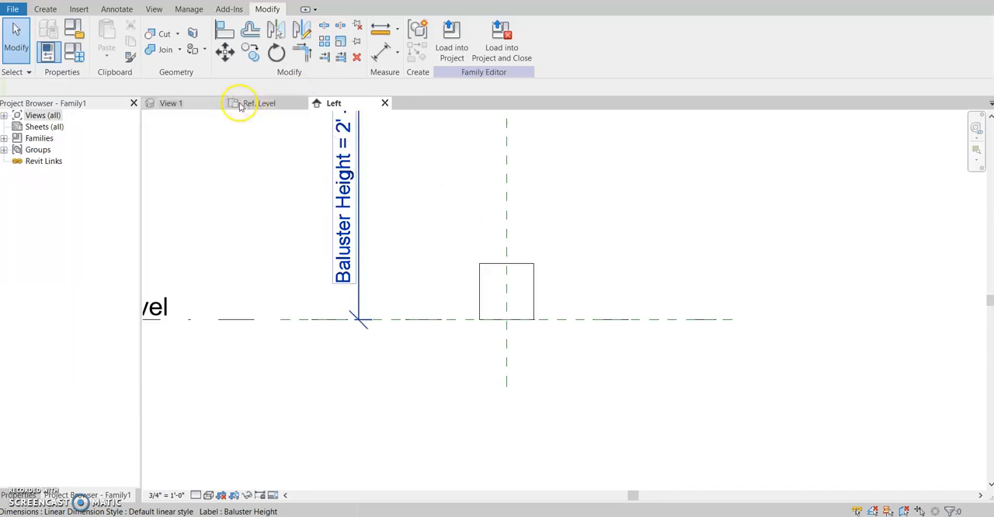
Look at the base in View 1, the Ref. Level plan and the Left elevation, and open the default 3D view
left_click(175, 105)
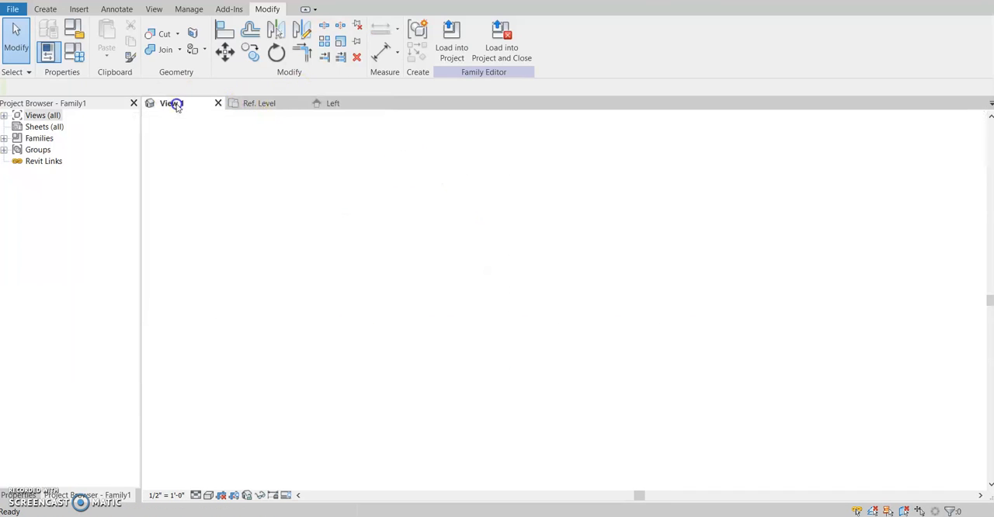
left_click(252, 103)
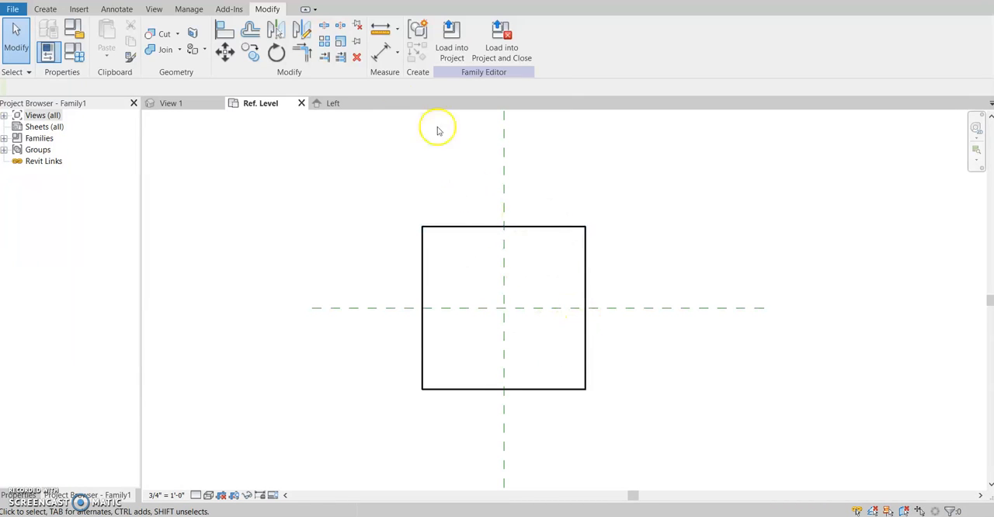
left_click(351, 103)
left_click(218, 1)
scroll(526, 294, "down", 5)
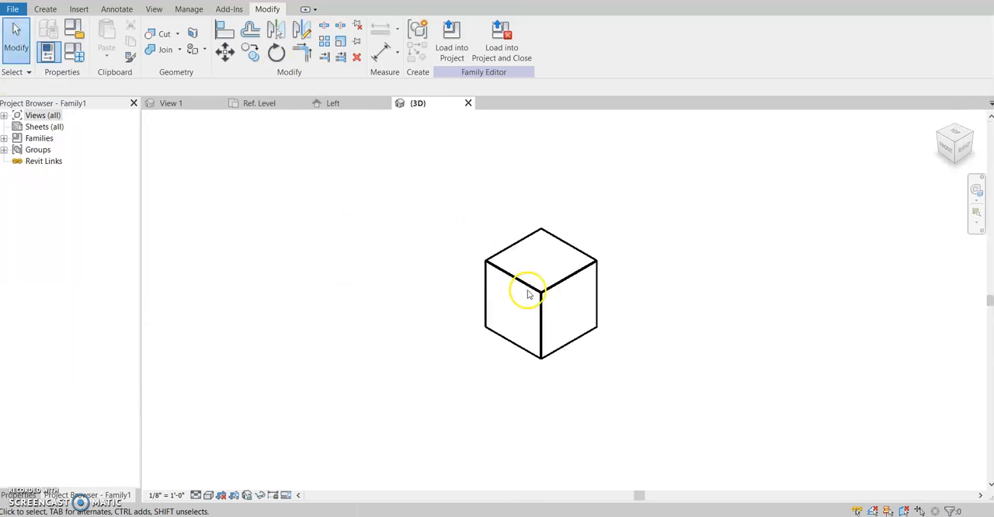
middle_click_drag(525, 300, 667, 299, "shift")
Examine the base from another angle in View 1 and close the {3D} view
left_click(179, 102)
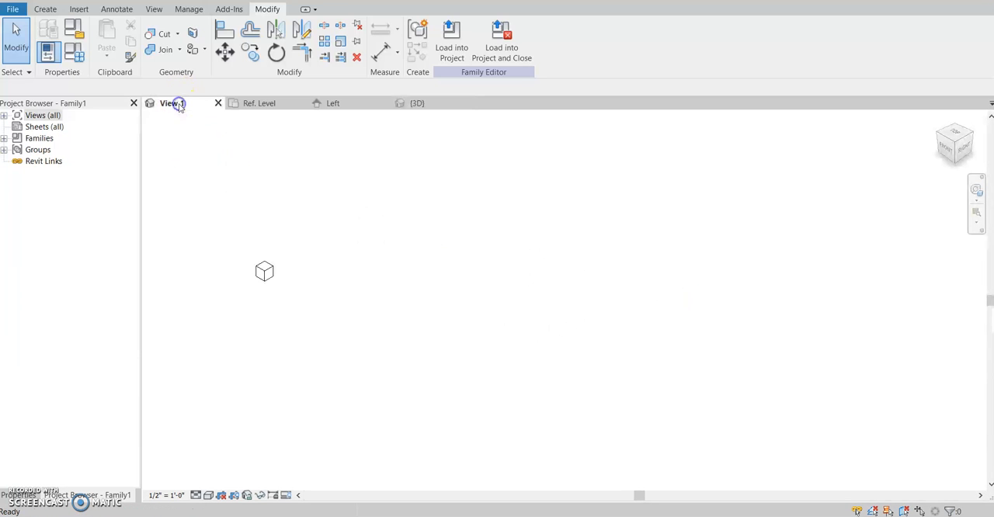
middle_click_drag(433, 323, 388, 311, "shift")
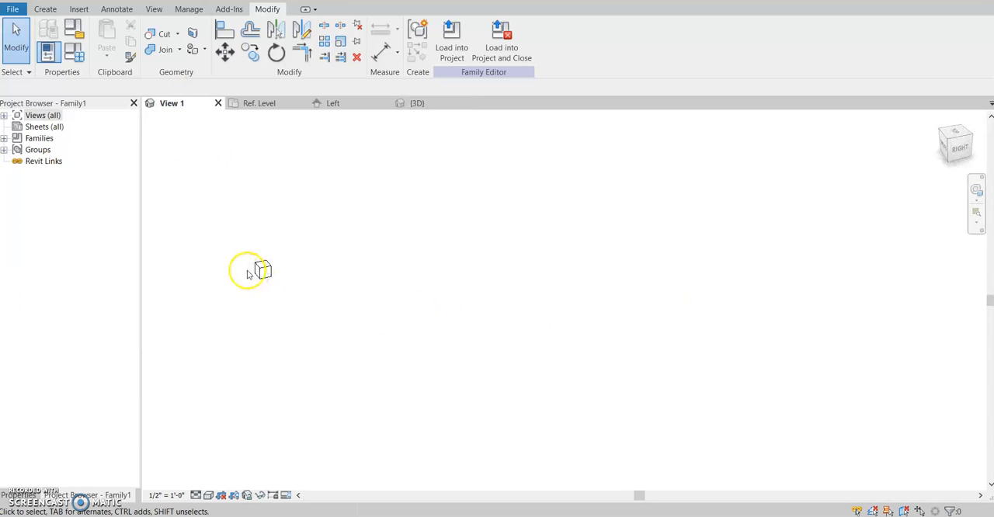
middle_click(265, 267)
middle_click(265, 267)
left_click(265, 267)
scroll(628, 155, "down", 2)
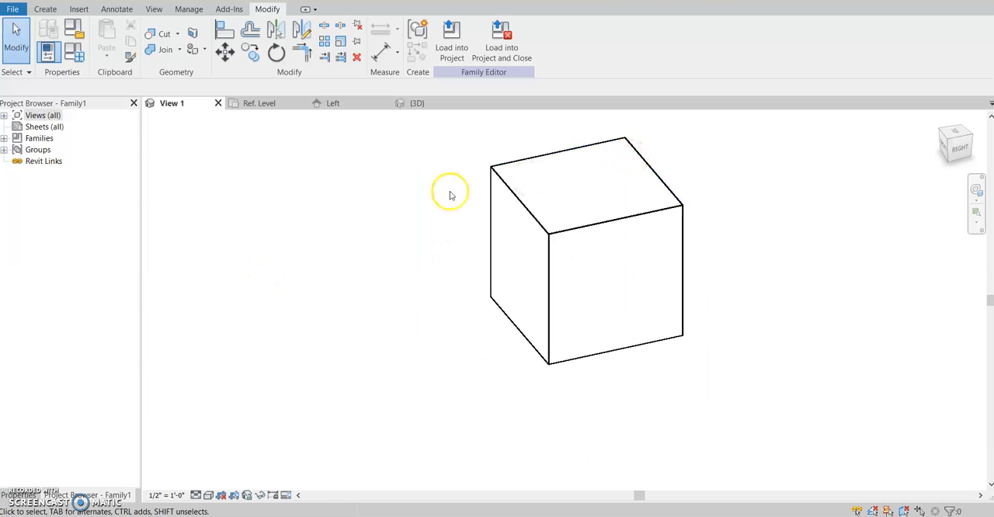
left_click(464, 103)
scroll(664, 320, "down", 2)
middle_click_drag(664, 320, 272, 171, "shift")
Check the Ref. Level plan and return to the Left elevation, examining the space between the base and the upper reference planes
left_click(257, 104)
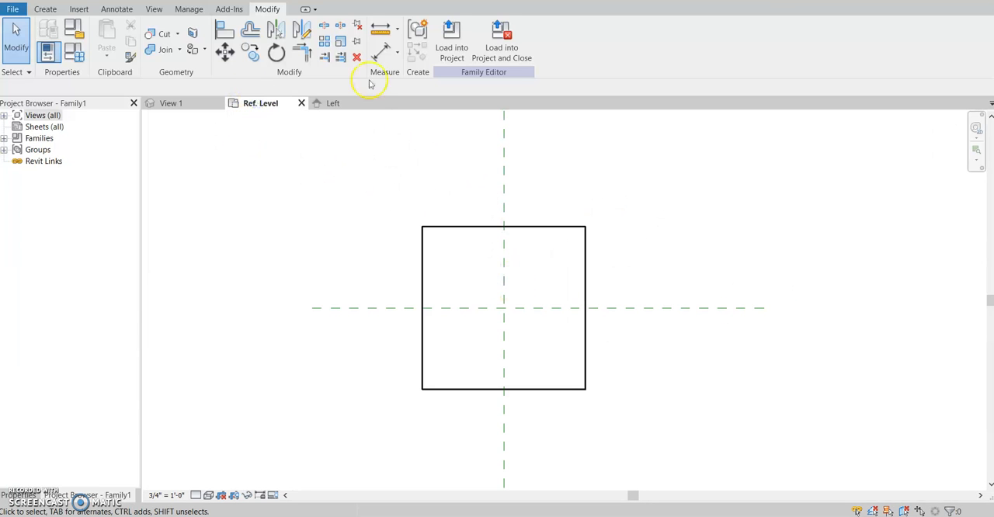
left_click(326, 103)
scroll(499, 256, "up", 2)
middle_click_drag(517, 235, 506, 428)
scroll(521, 393, "down", 3)
middle_click_drag(521, 392, 516, 288)
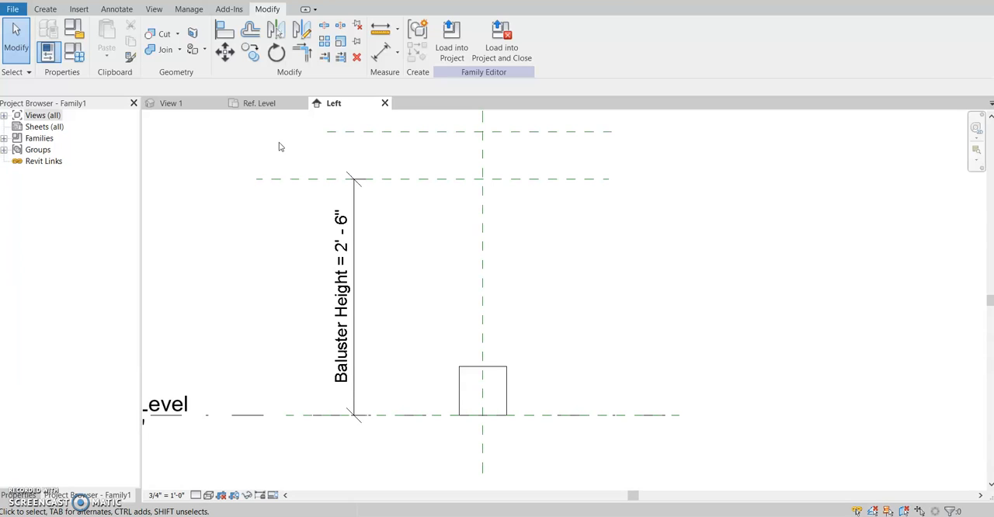
Try to start a Revolve on the work plane of a picked line, choosing the vertical reference plane in the Left elevation
left_click(47, 11)
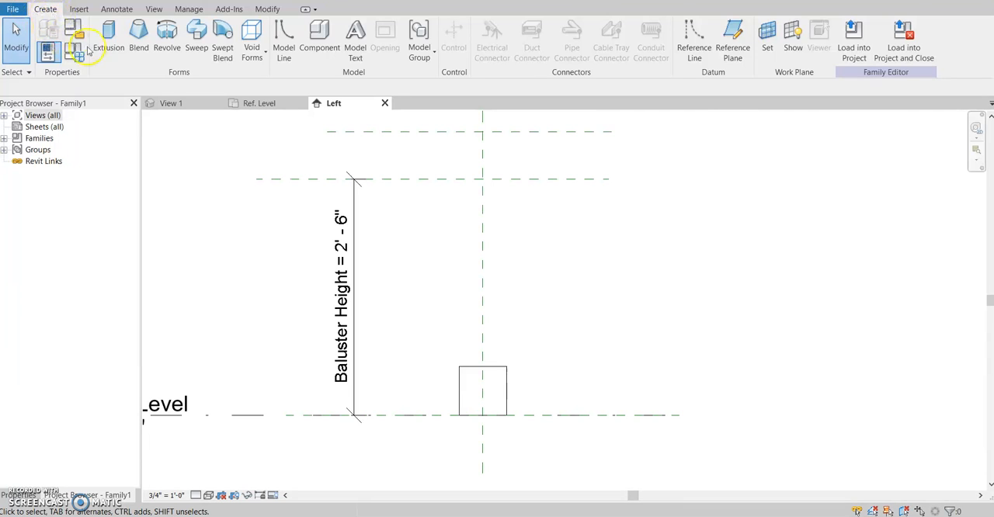
left_click(165, 53)
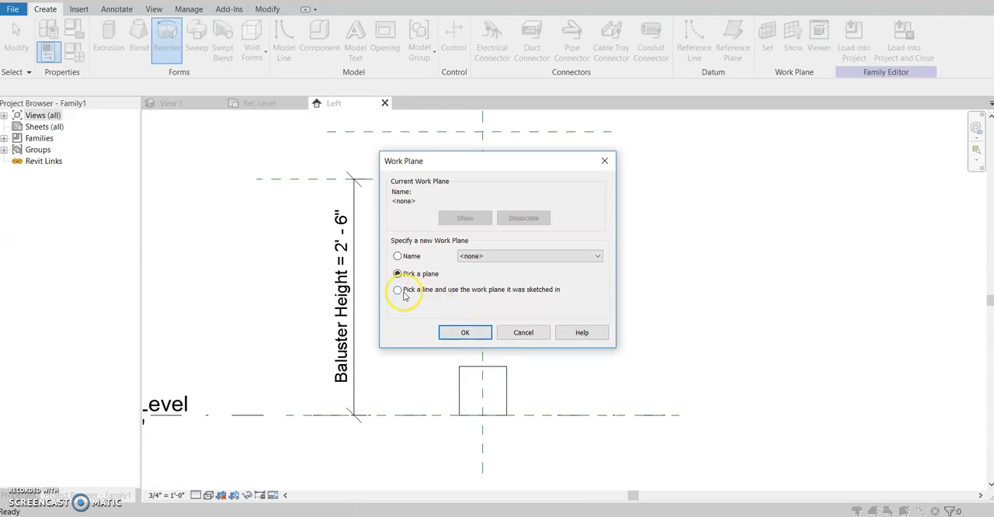
left_click(466, 333)
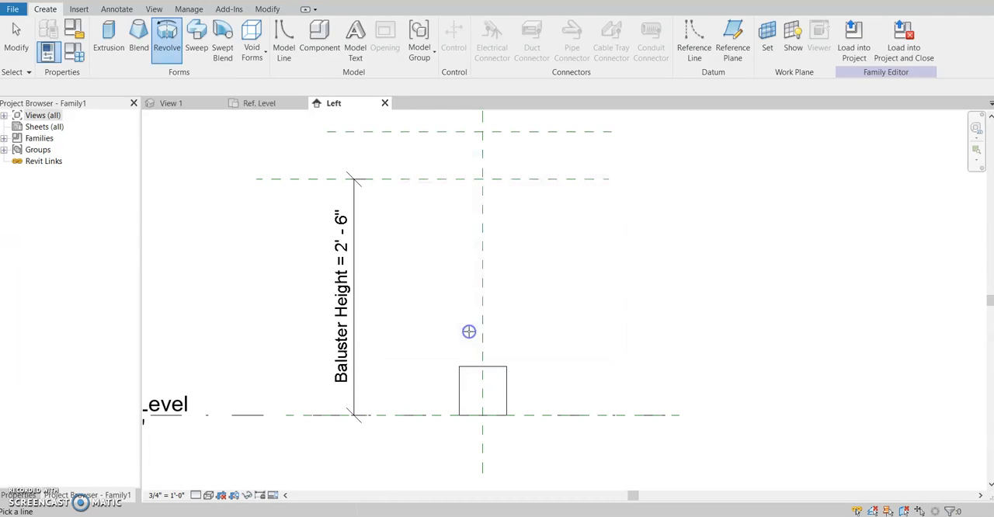
left_click(483, 285)
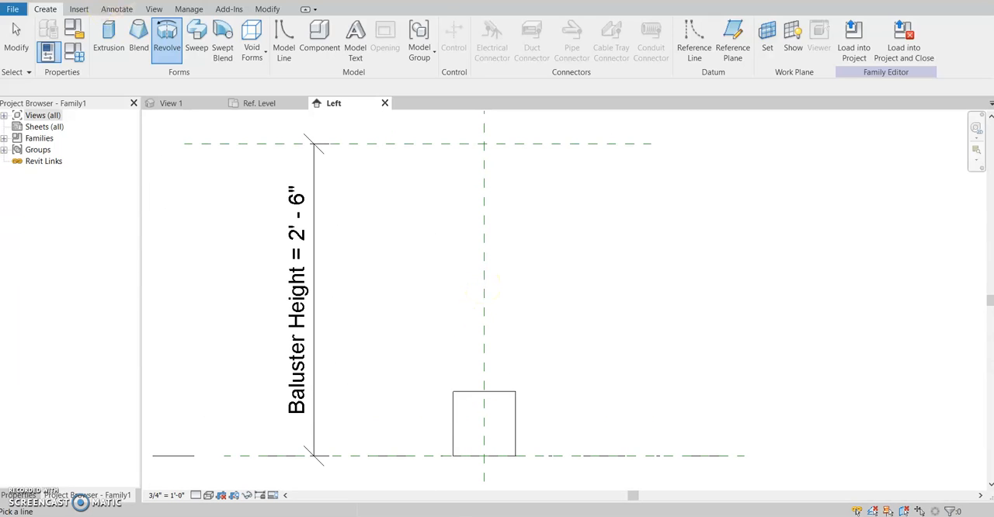
Start a Revolve on the Center (Front/Back) reference plane and open the Back elevation for sketching its boundary
left_click(168, 47)
left_click(463, 331)
left_click(483, 282)
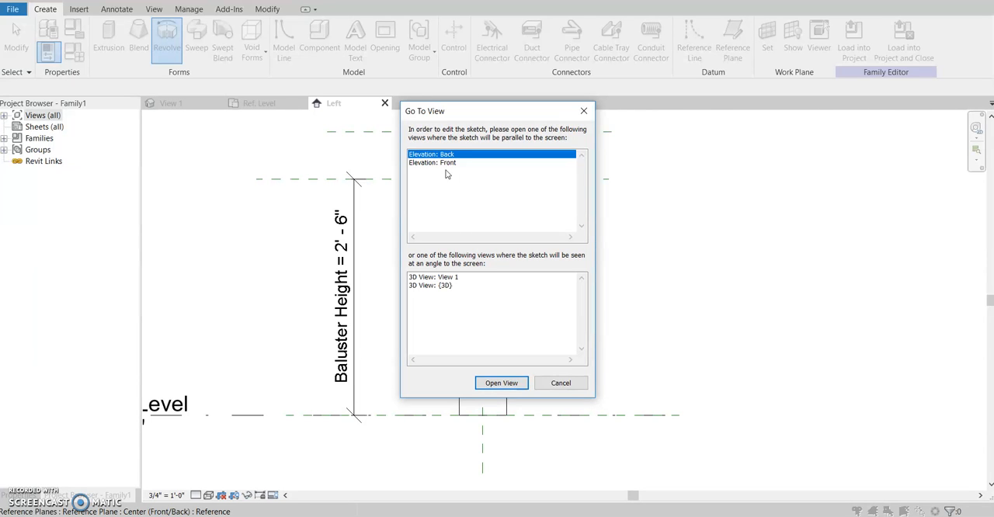
left_click(490, 383)
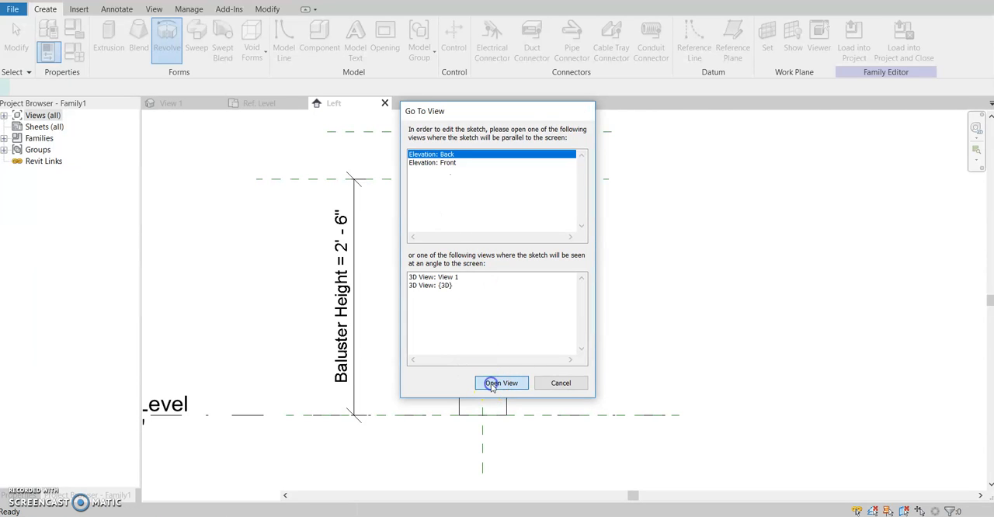
scroll(579, 272, "up", 5)
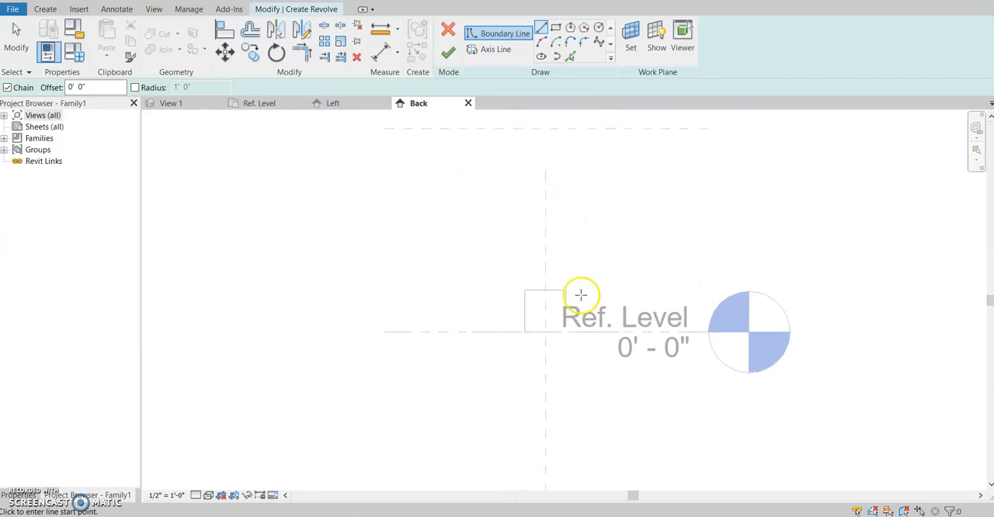
scroll(528, 355, "down", 4)
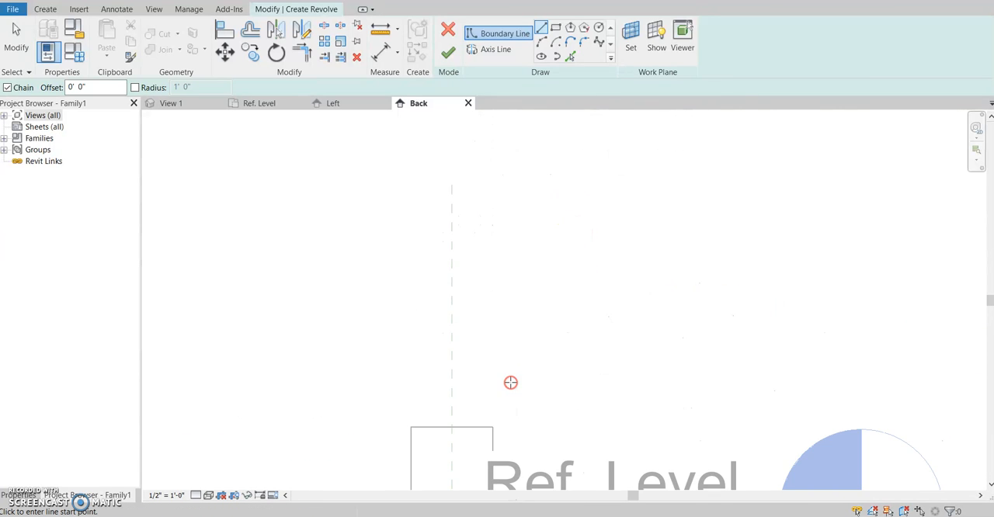
scroll(492, 171, "down", 3)
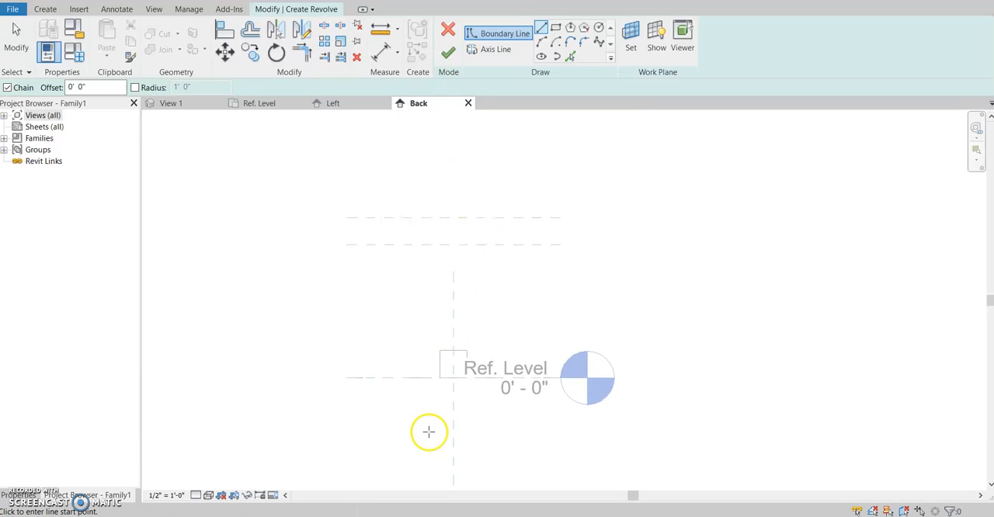
Draw a vertical boundary line along the Center (Left/Right) plane from the top of the base to the Top reference plane
scroll(473, 354, "up", 3)
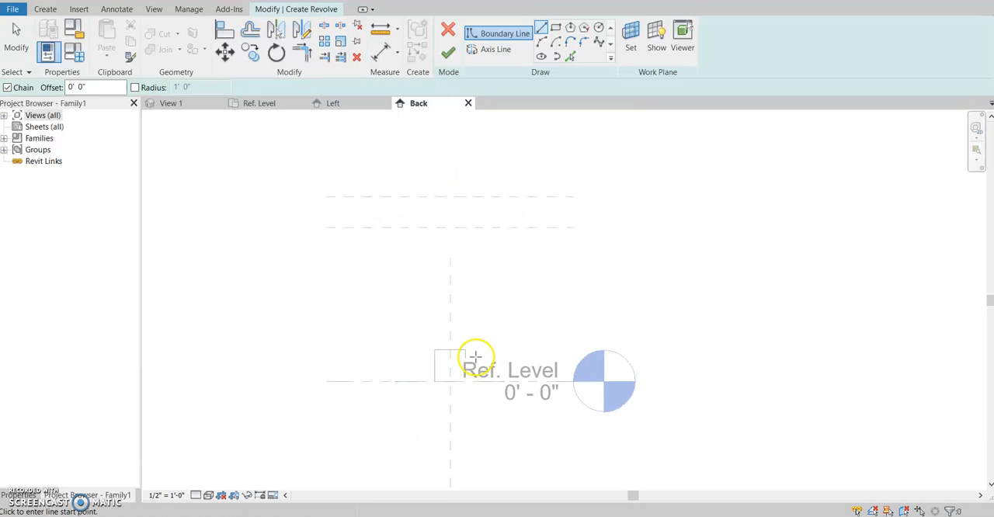
left_click(435, 210)
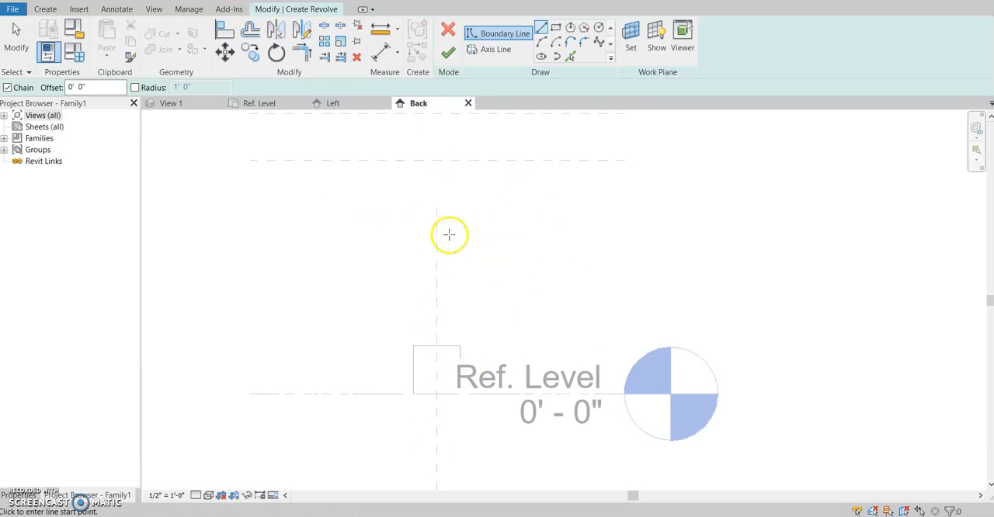
left_click(540, 29)
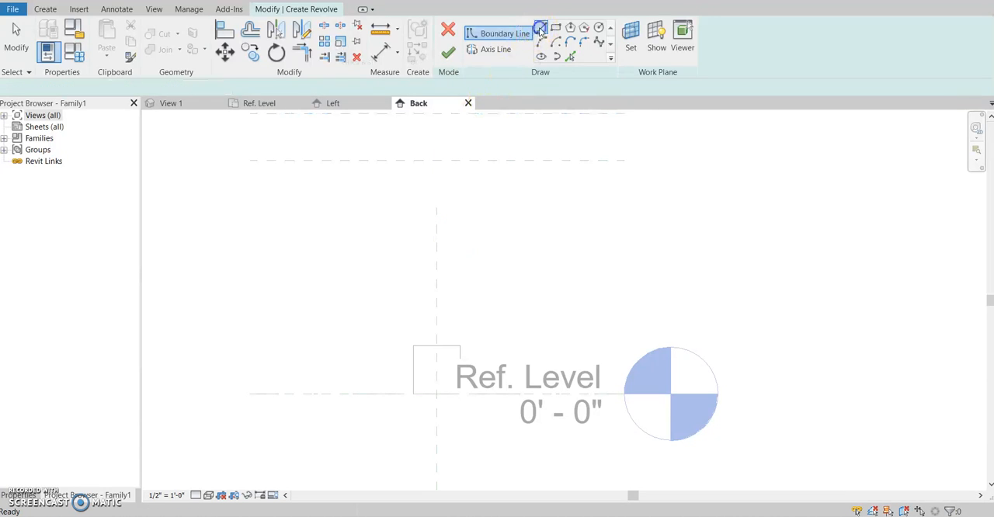
left_click(439, 344)
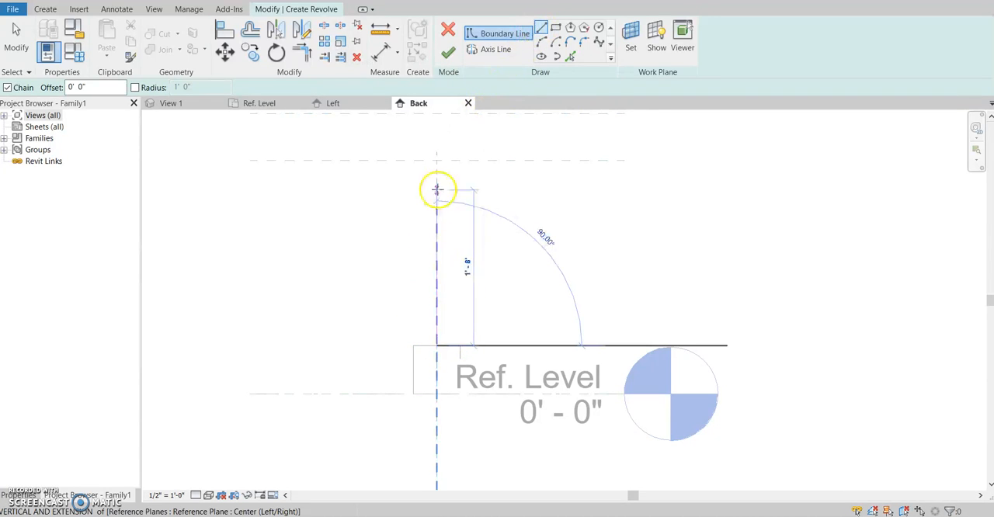
left_click(437, 160)
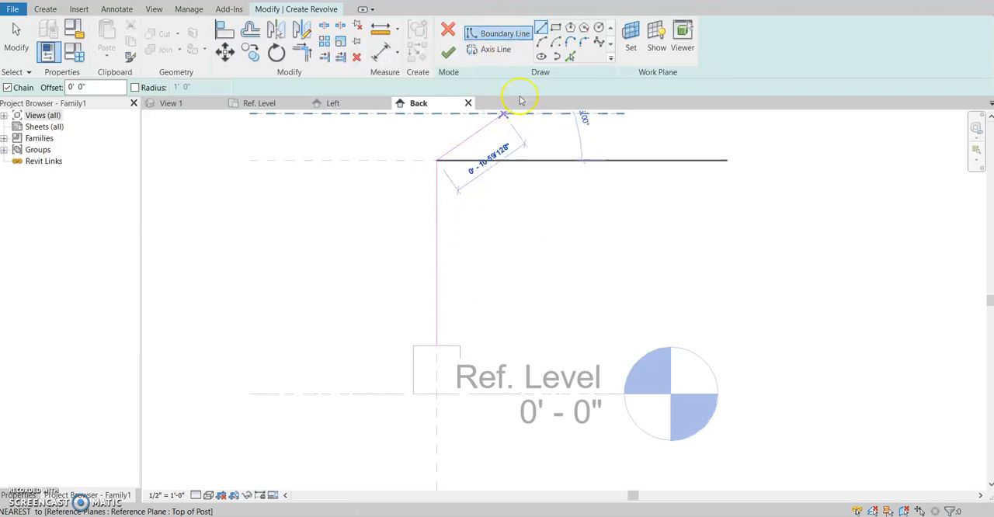
Draw an outward-bulging three-point arc of about 6.3 in radius down from the upper end of the vertical boundary line
left_click(542, 41)
scroll(417, 200, "up", 5)
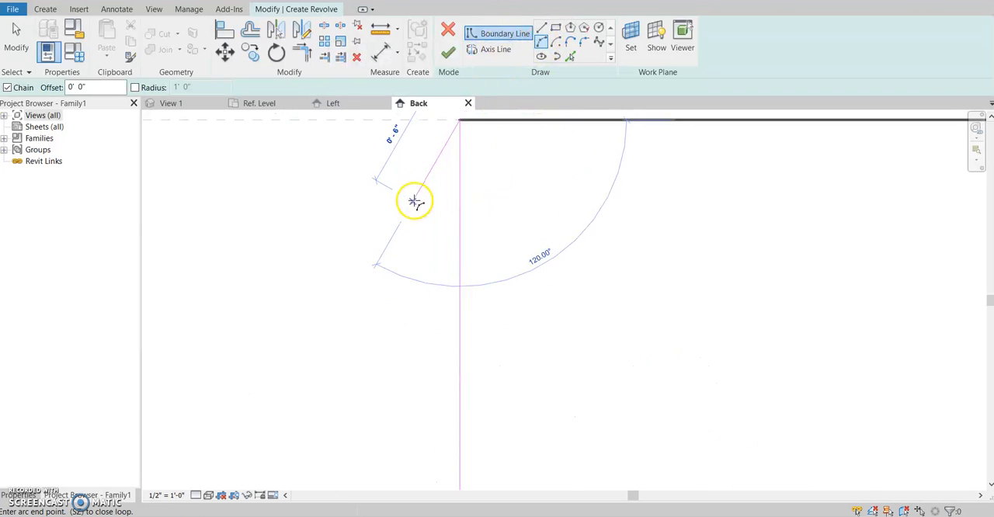
middle_click_drag(517, 170, 452, 203)
scroll(327, 296, "down", 1)
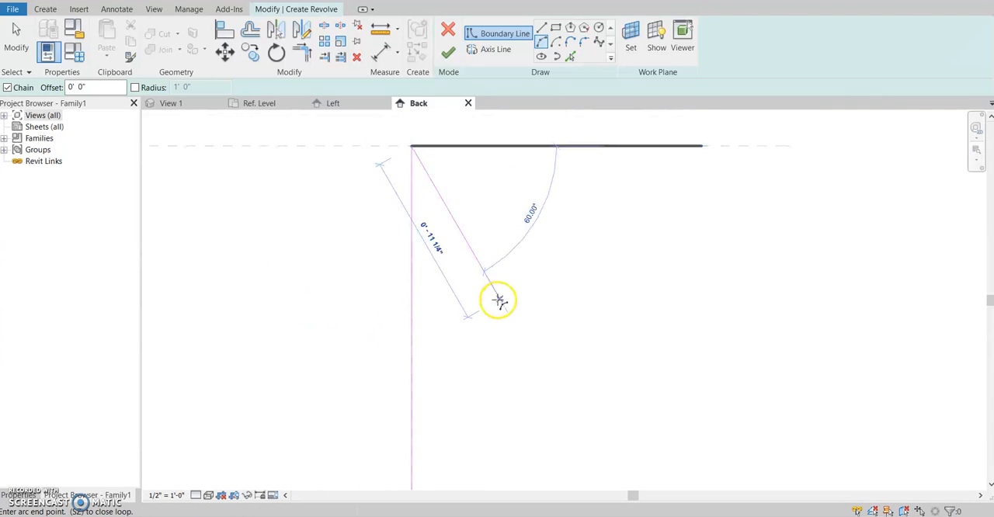
left_click(481, 296)
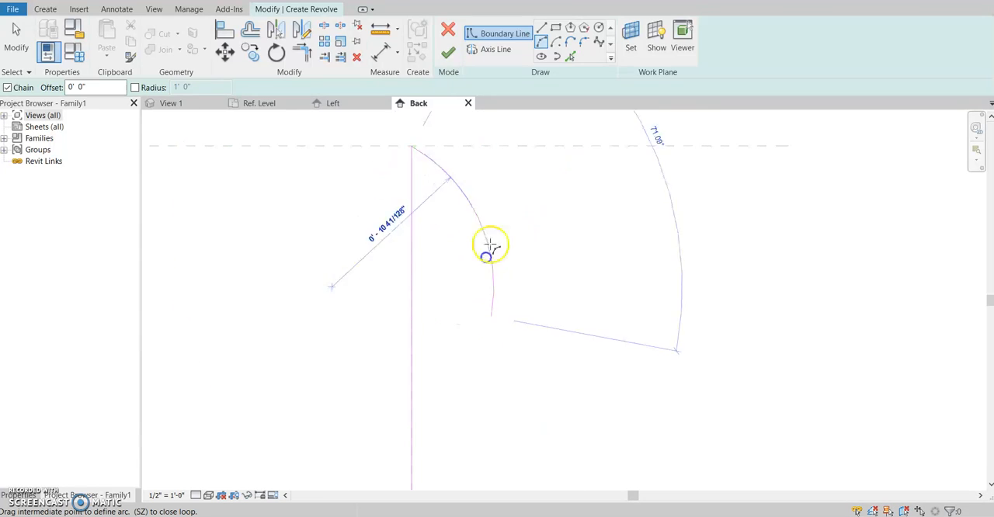
left_click(516, 216)
Add an inward-curving arc from the end of the bulging arc down to the upper corner of the base
middle_click_drag(496, 359, 477, 257)
scroll(477, 257, "down", 1)
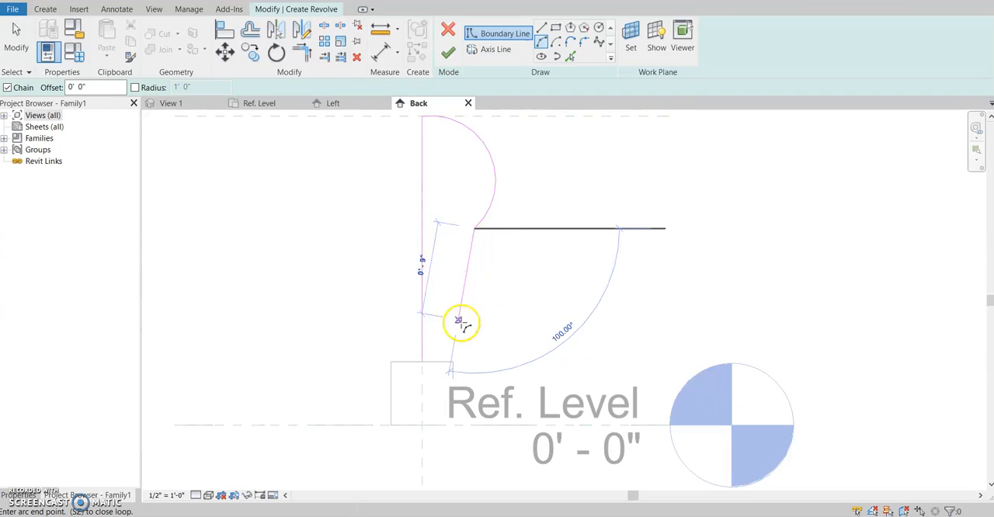
left_click(454, 361)
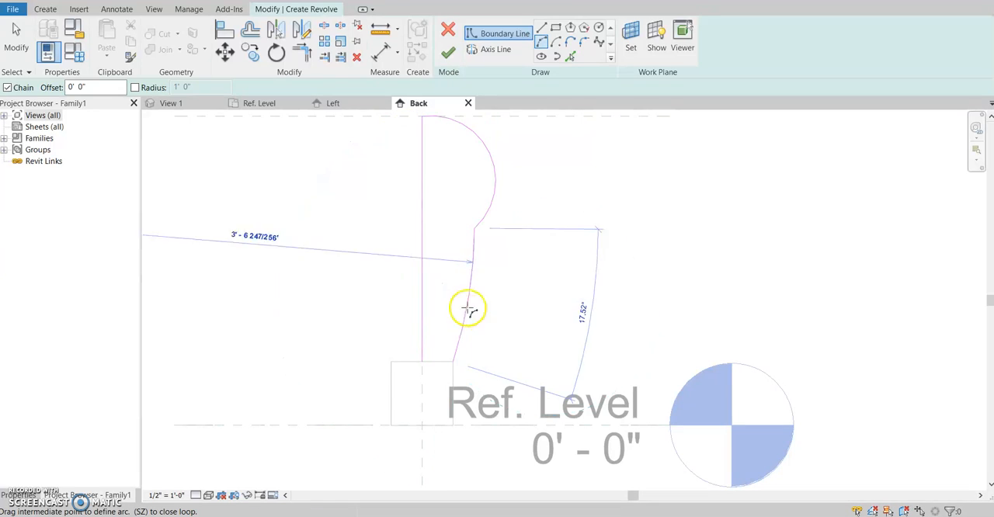
scroll(449, 270, "up", 3)
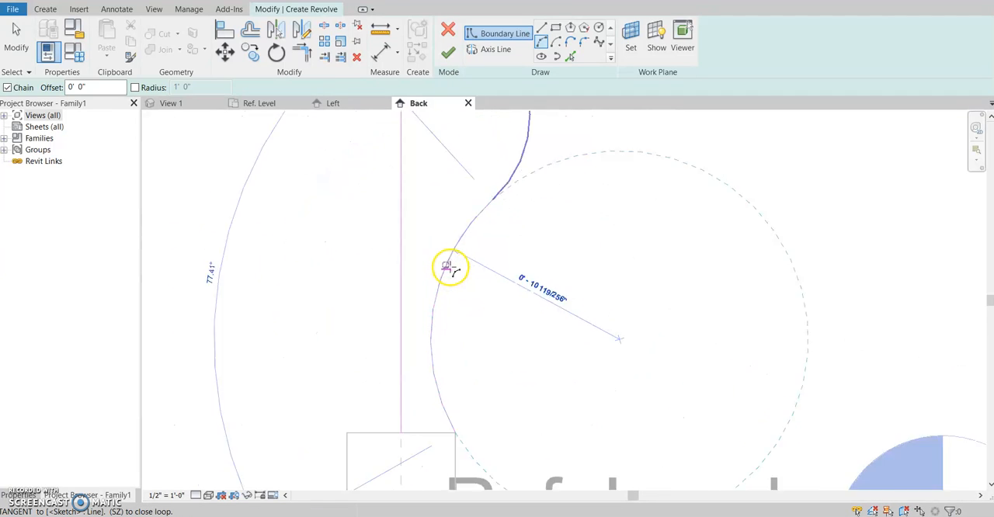
left_click(481, 239)
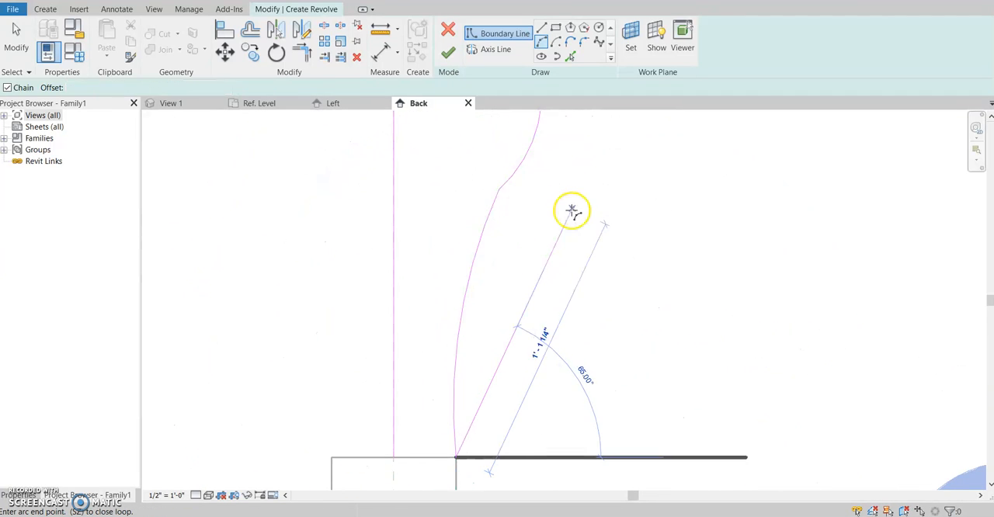
Close the bottom of the shaft profile with a horizontal line along the base's top edge to the center plane
scroll(571, 212, "down", 1)
left_click(541, 31)
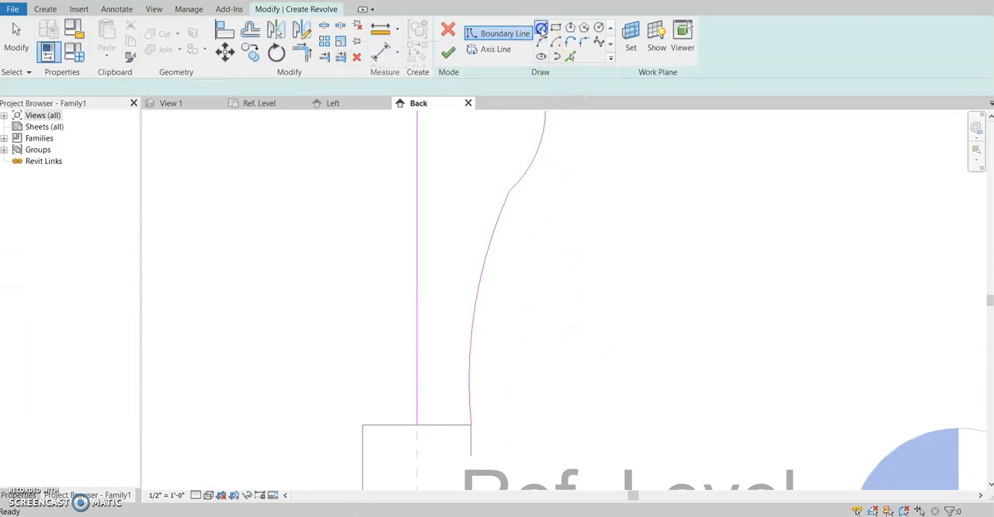
left_click(416, 425)
scroll(613, 308, "down", 3)
middle_click_drag(614, 307, 556, 391)
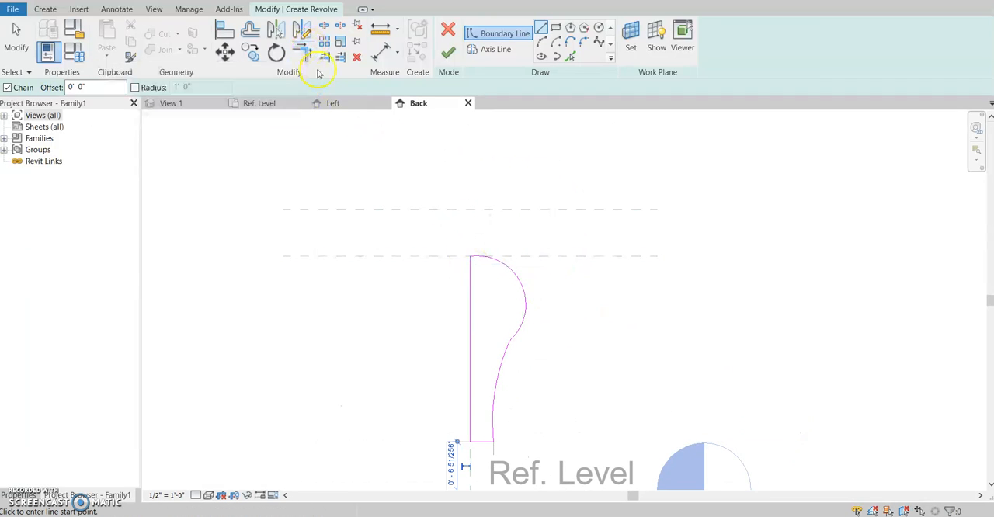
Try to trim the arc against a 3 in vertical line added above the Top plane, and delete the added line
left_click(469, 256)
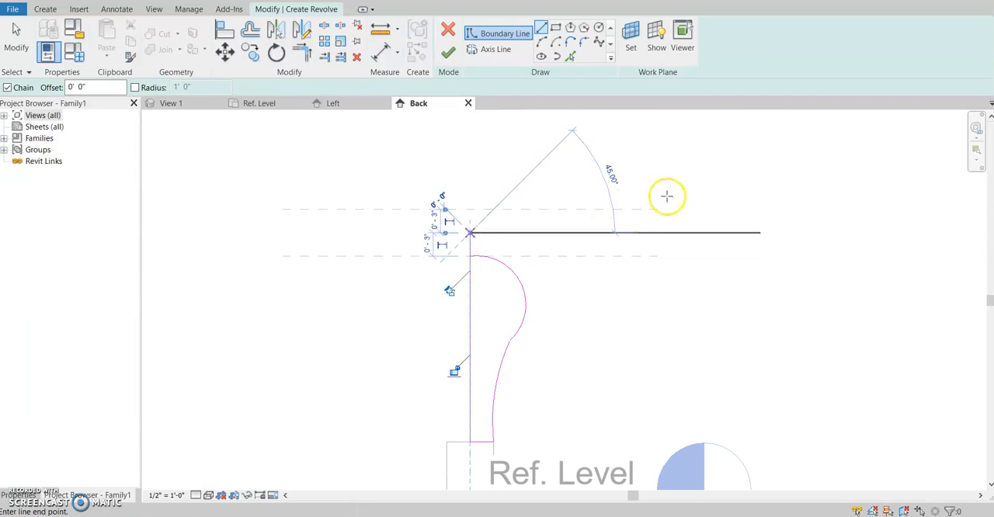
key("Escape")
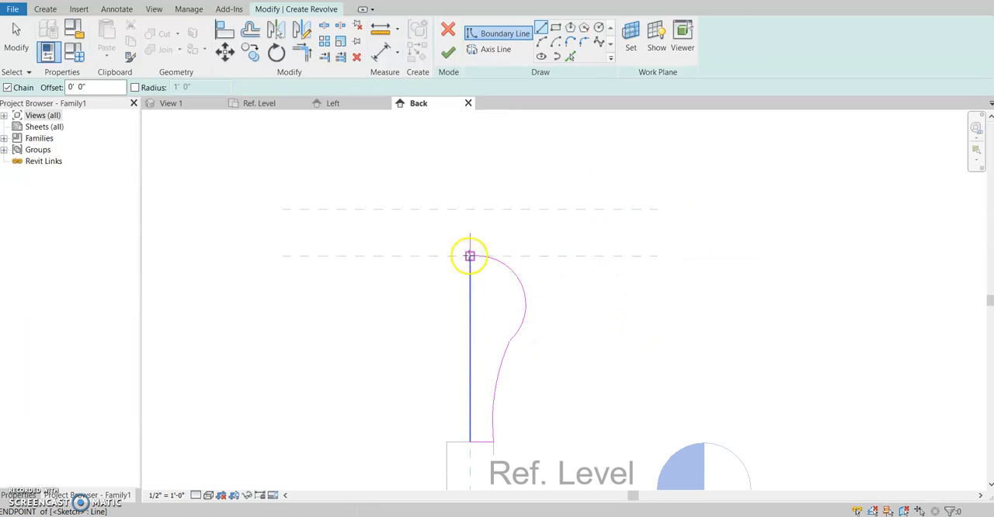
left_click(302, 53)
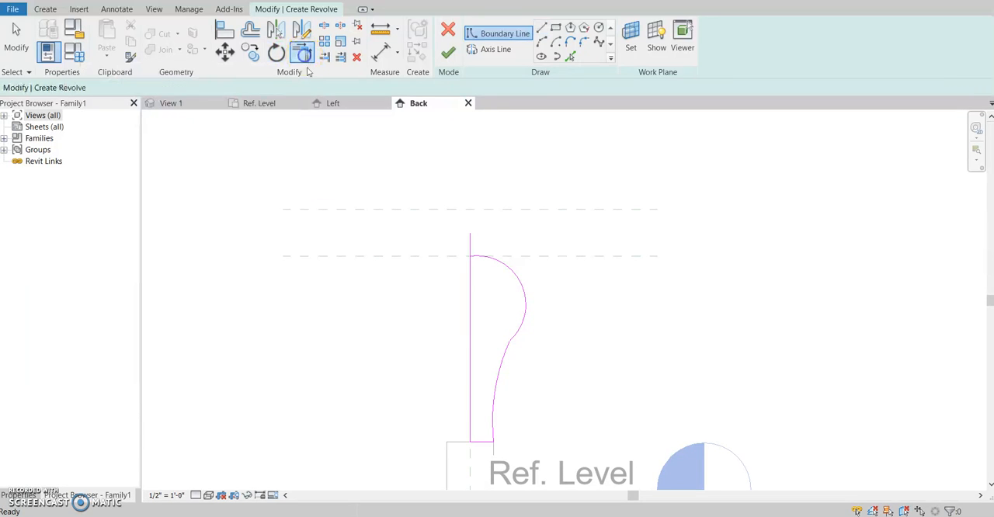
left_click(468, 269)
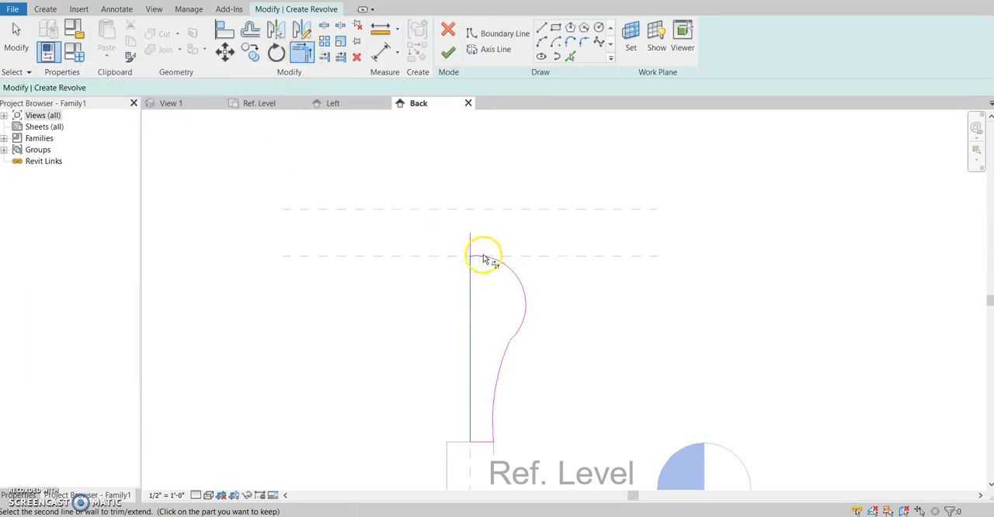
scroll(474, 256, "up", 4)
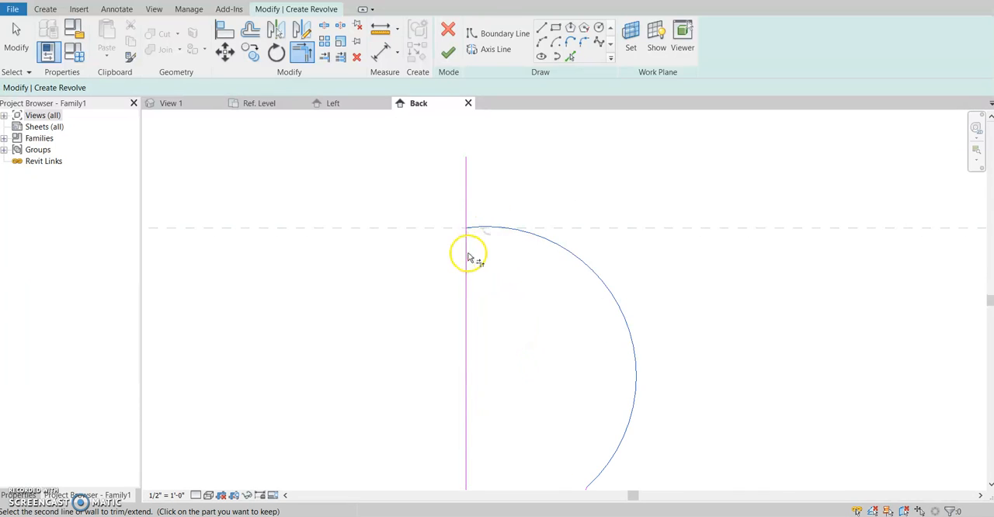
left_click(468, 259)
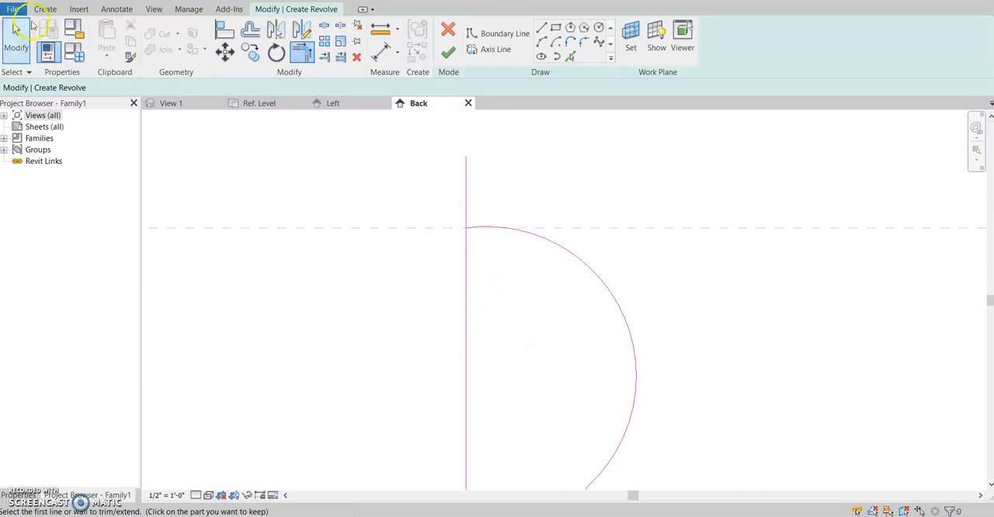
left_click(17, 35)
left_click(467, 194)
key("Delete")
Stretch the vertical boundary line above the Top plane and trim it to a corner with the bulging arc
left_click(464, 268)
left_click_drag(466, 228, 466, 145)
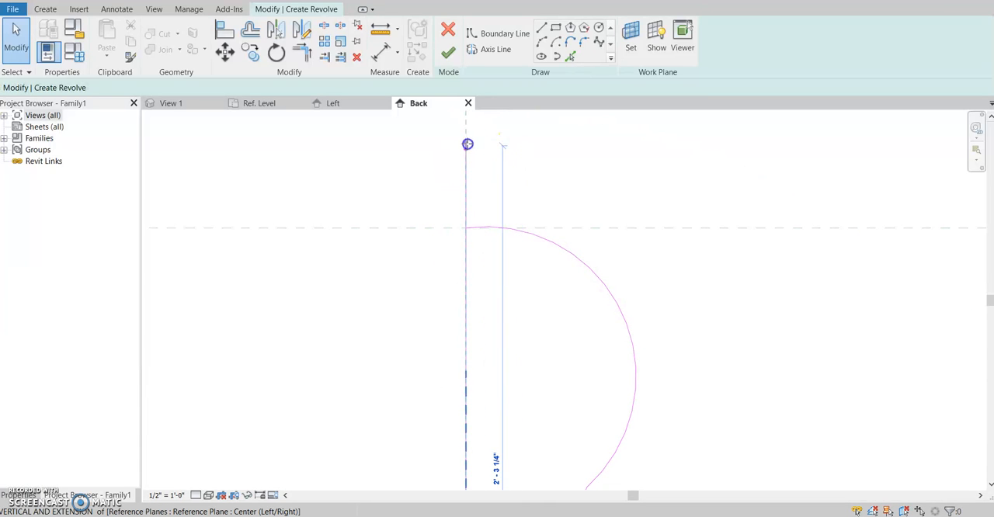
left_click(578, 162)
left_click(302, 51)
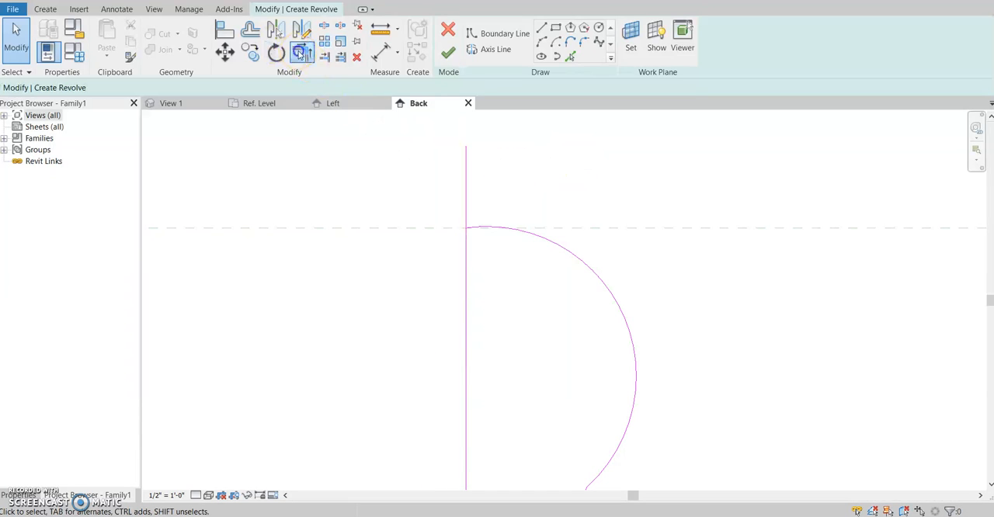
left_click(465, 282)
left_click(492, 234)
scroll(528, 220, "down", 3)
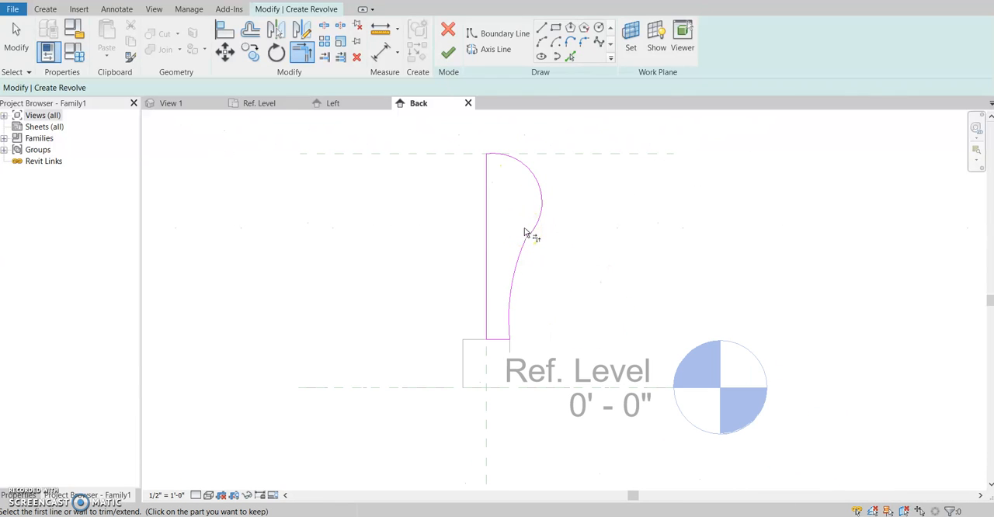
Extend the upper end of the vertical boundary line to the Top of Post reference plane
scroll(526, 171, "up", 2)
middle_click_drag(525, 170, 502, 335)
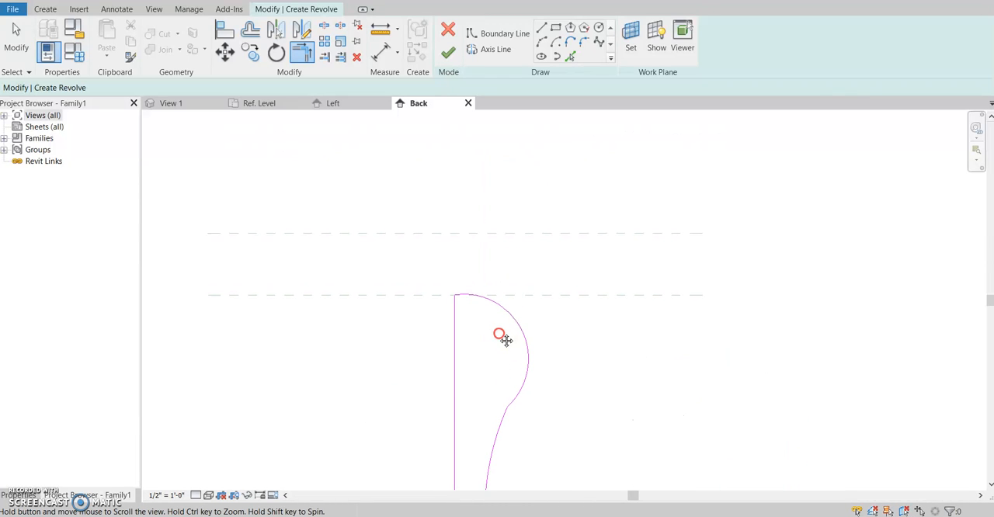
scroll(489, 287, "up", 3)
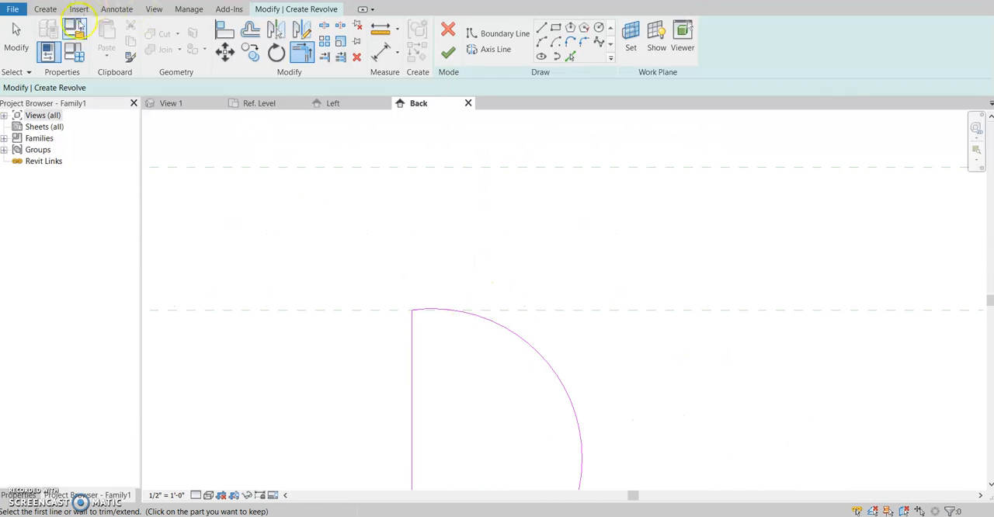
left_click(542, 29)
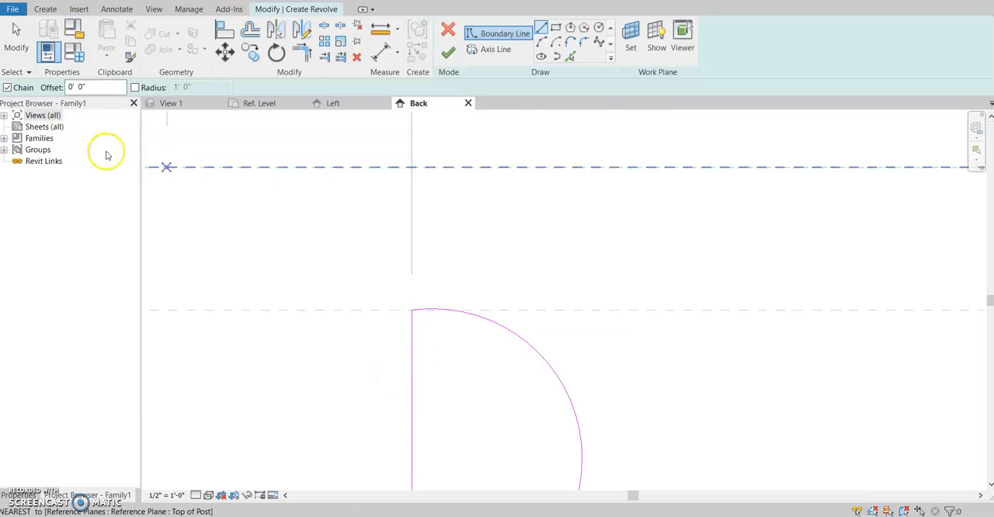
left_click(15, 35)
left_click(410, 342)
left_click_drag(412, 310, 412, 167)
left_click(644, 254)
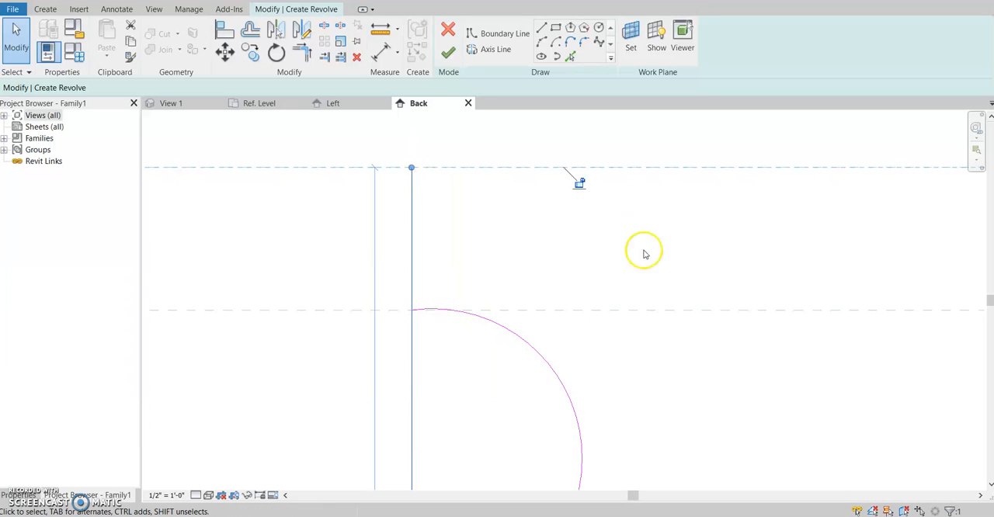
Outline the cap with a 5 3/4 in line along Top of Post, a vertical line down to the Top plane and a line back to the arc
left_click(541, 27)
left_click(411, 167)
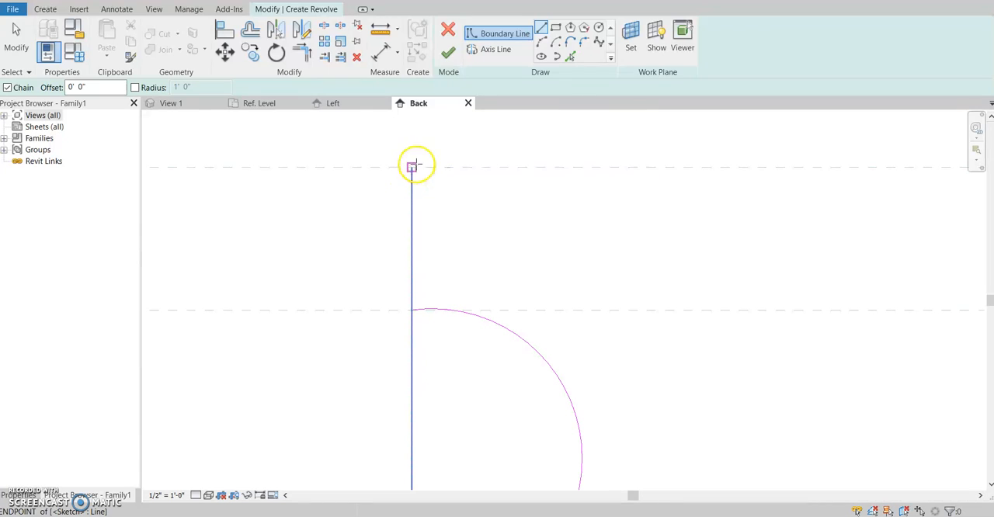
left_click(491, 169)
left_click(549, 167)
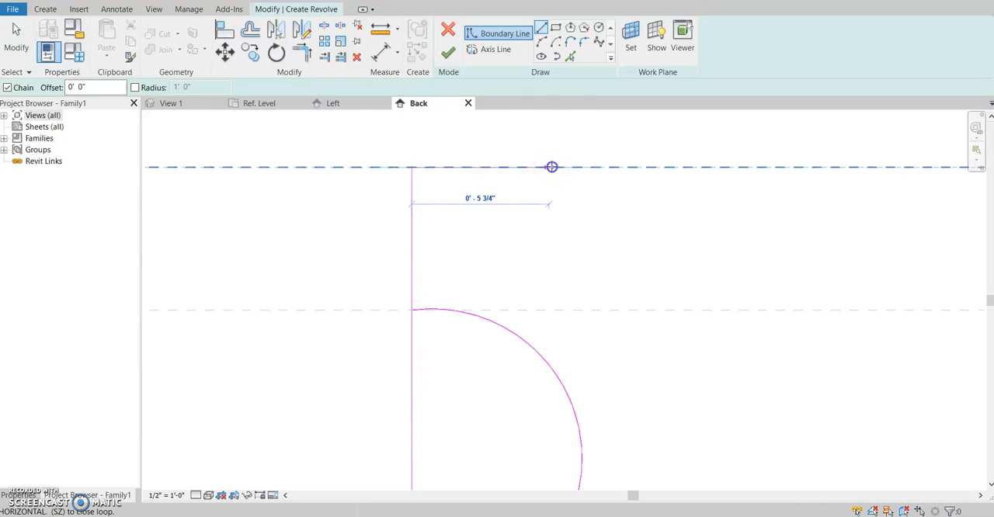
left_click(549, 310)
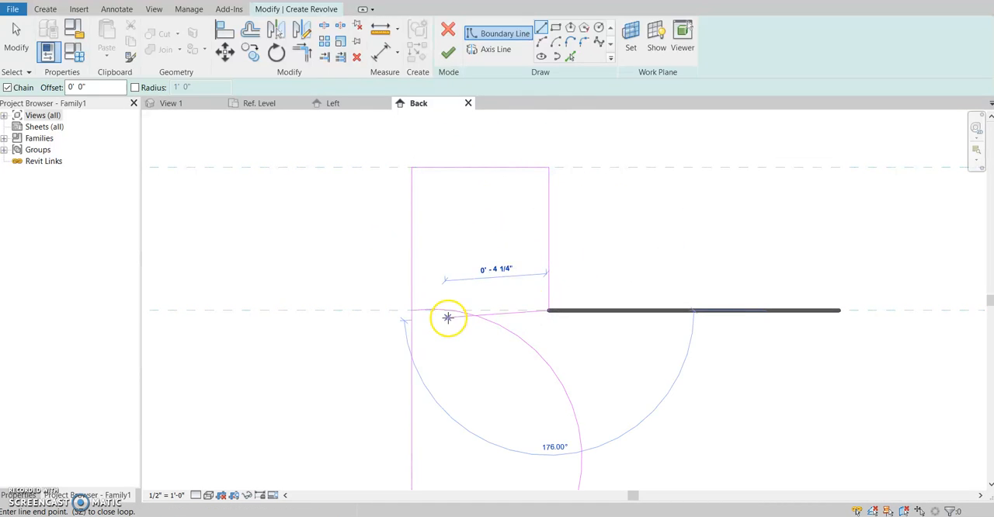
scroll(466, 310, "up", 3)
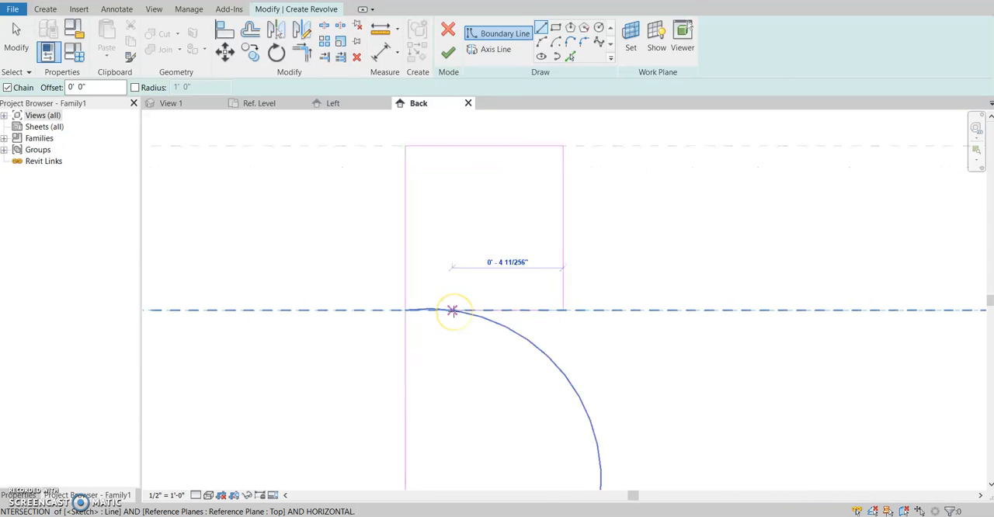
left_click(455, 308)
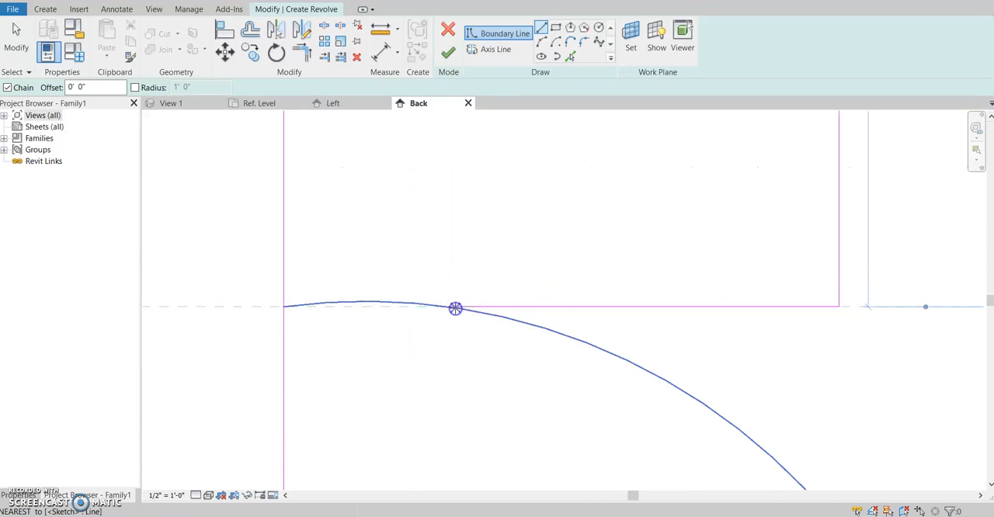
left_click(341, 257)
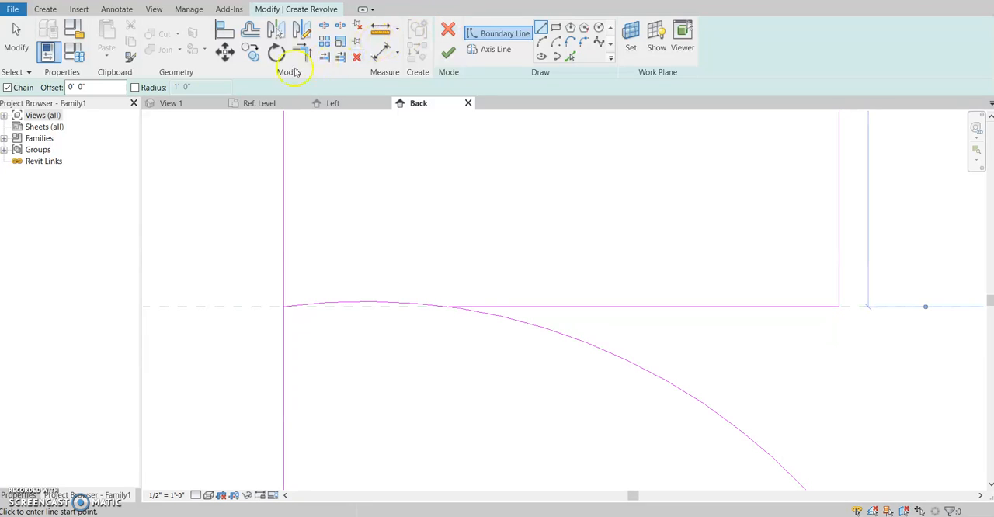
Trim the bulging arc and the cap's lower line to a corner, removing the arc portion inside the profile
left_click(307, 49)
left_click(613, 351)
left_click(613, 308)
scroll(371, 295, "down", 10)
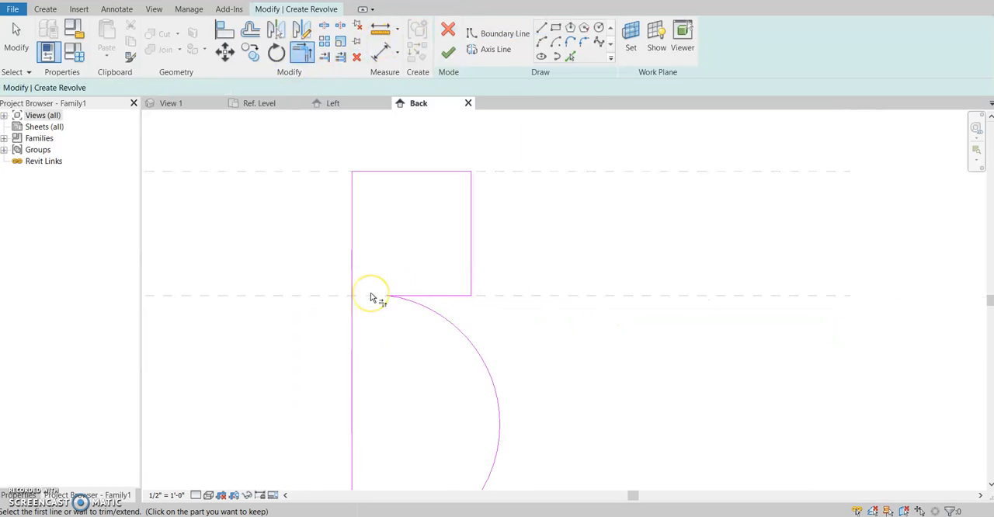
mouse_move(371, 295)
middle_mouse_down()
mouse_move(452, 162)
mouse_move(449, 209)
middle_mouse_up()
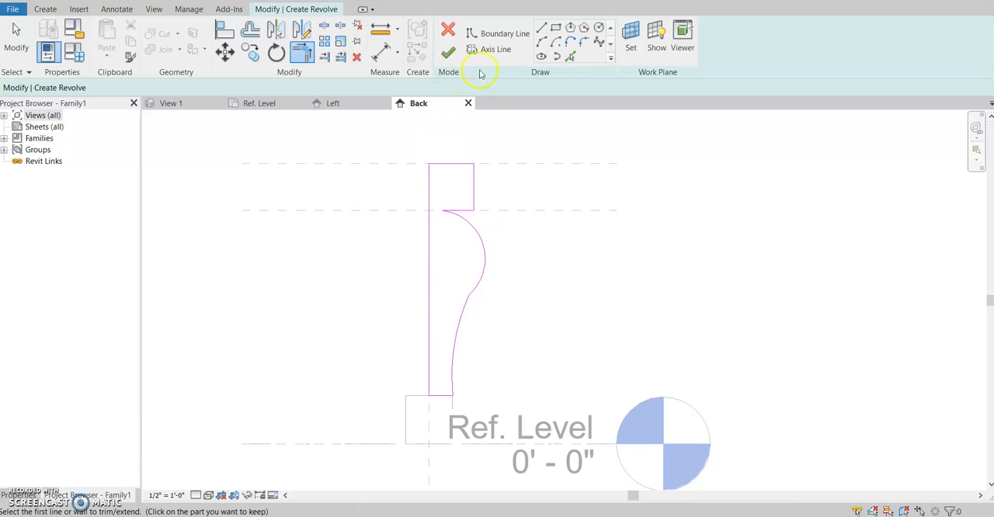
Pick the Center (Left/Right) reference plane as the axis line for the shaft and cap profile, and finish the revolve
scroll(489, 317, "up", 3)
scroll(481, 260, "down", 3)
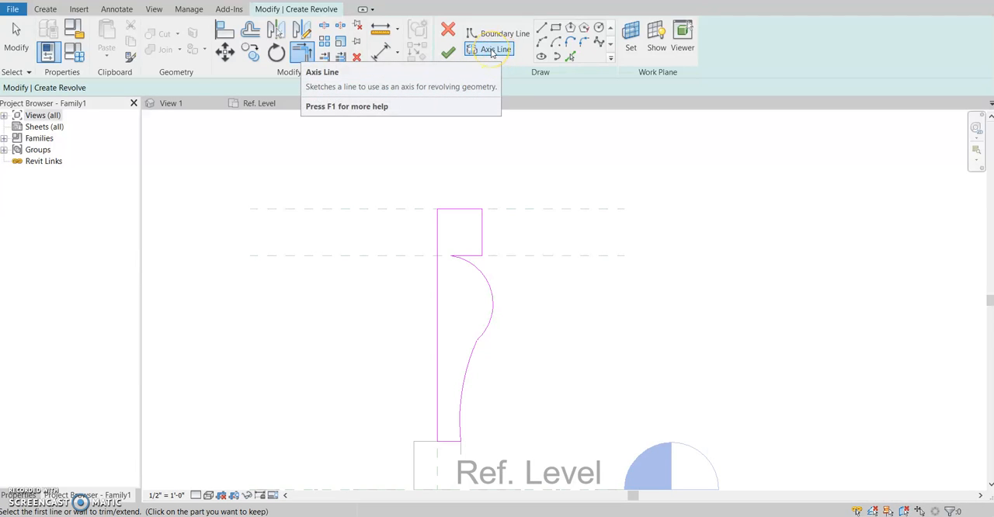
left_click(491, 51)
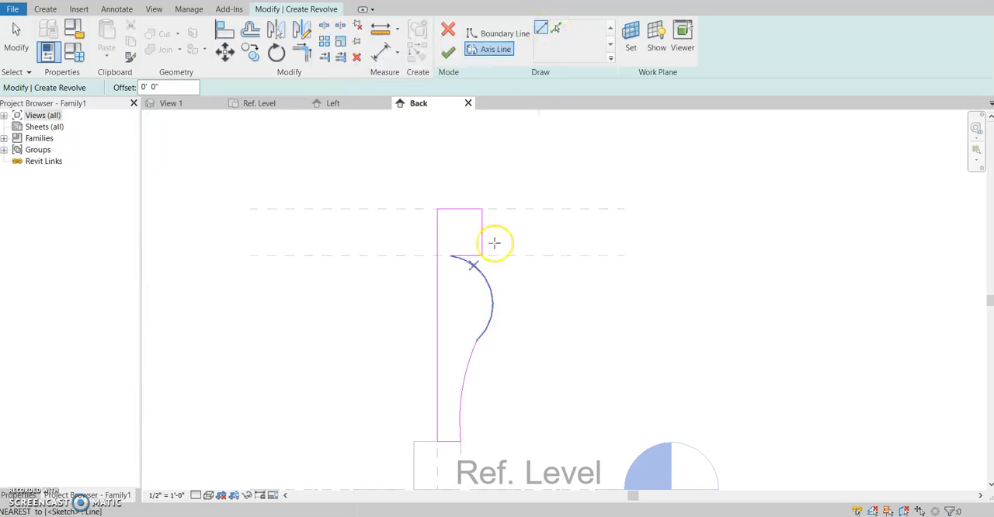
left_click(556, 28)
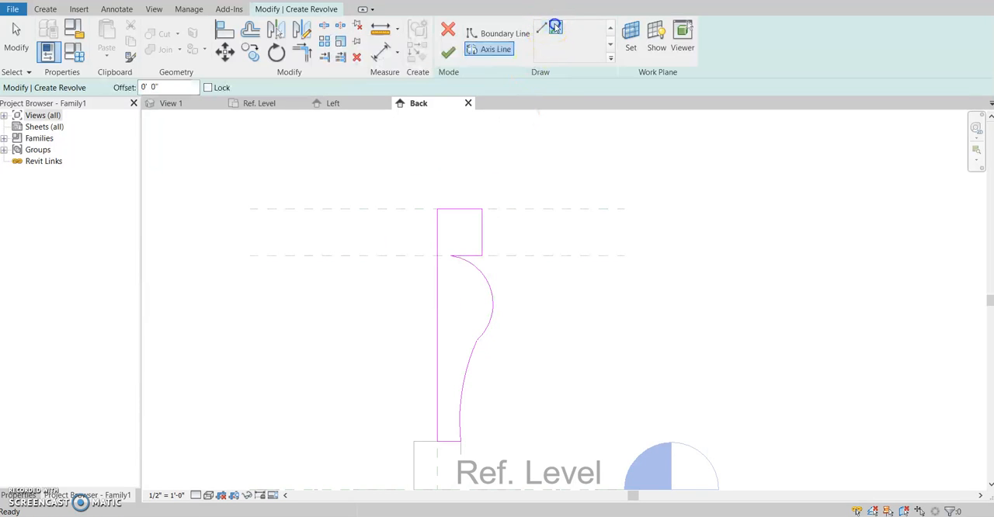
left_click(437, 305)
left_click_drag(436, 302, 442, 161)
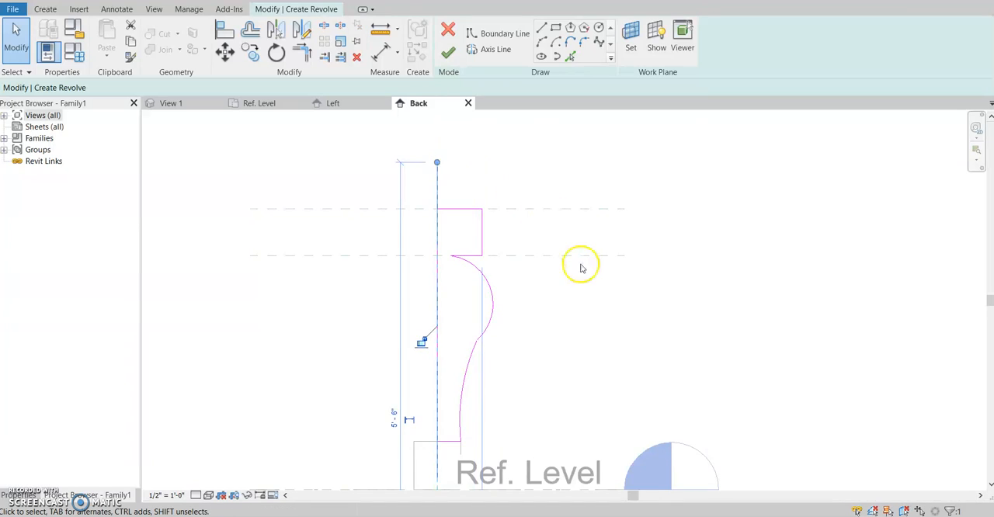
scroll(580, 261, "down", 1)
mouse_move(581, 262)
middle_mouse_down()
mouse_move(599, 181)
mouse_move(581, 246)
middle_mouse_up()
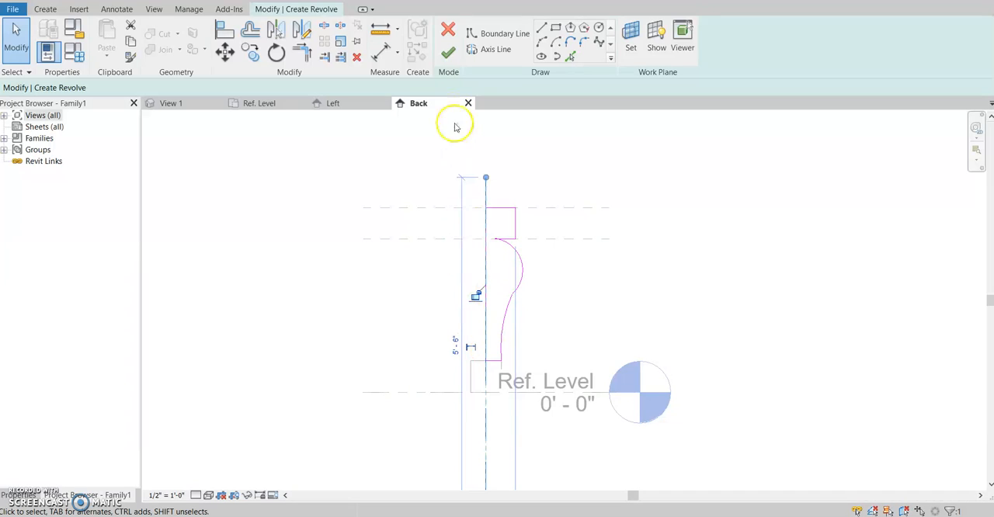
left_click(446, 54)
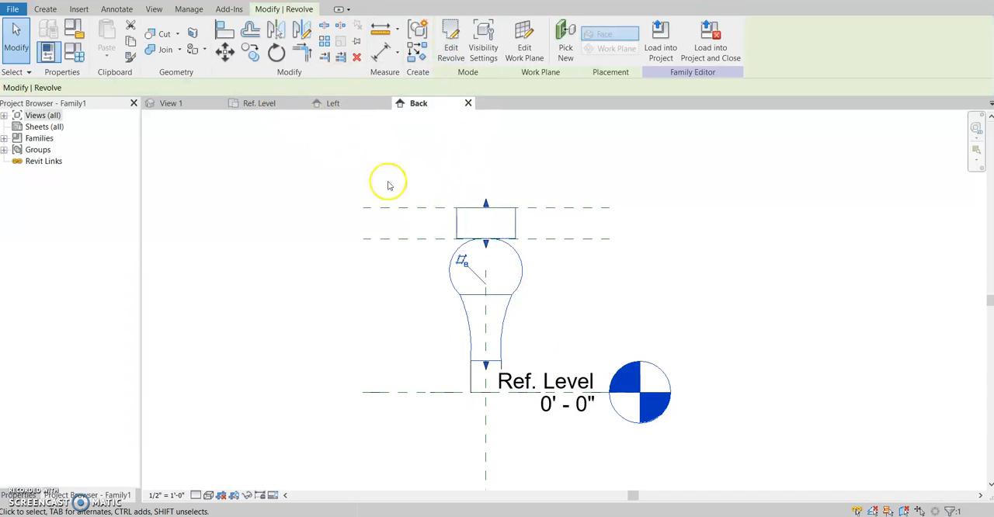
Switch to the 3D view View 1 and examine the revolved shaft and cap on the square base from several angles
left_click(171, 103)
middle_click_drag(549, 281, 461, 485)
scroll(460, 484, "down", 2)
middle_click_drag(397, 298, 472, 378, "shift")
left_click(359, 326)
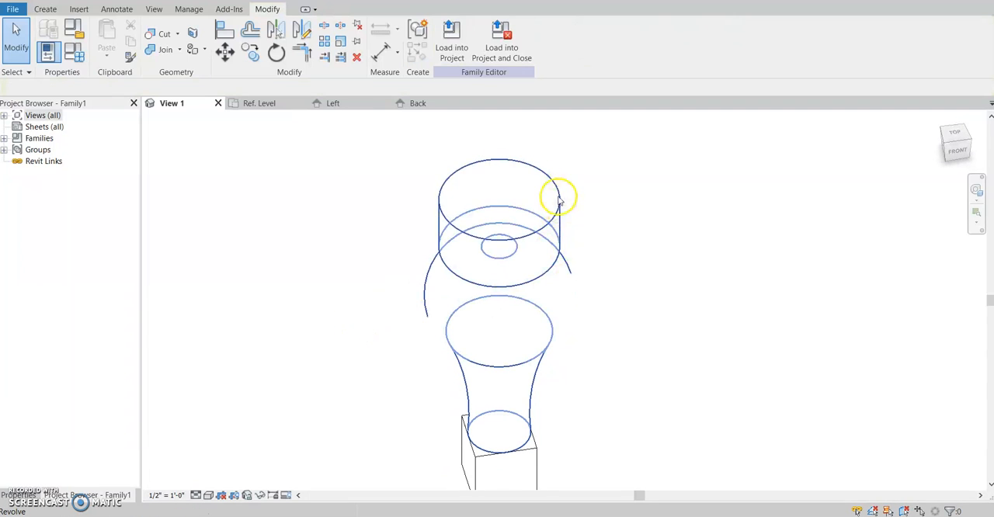
middle_click_drag(588, 320, 544, 214, "shift")
scroll(681, 487, "down", 1)
middle_click_drag(677, 473, 656, 374)
scroll(594, 390, "down", 4)
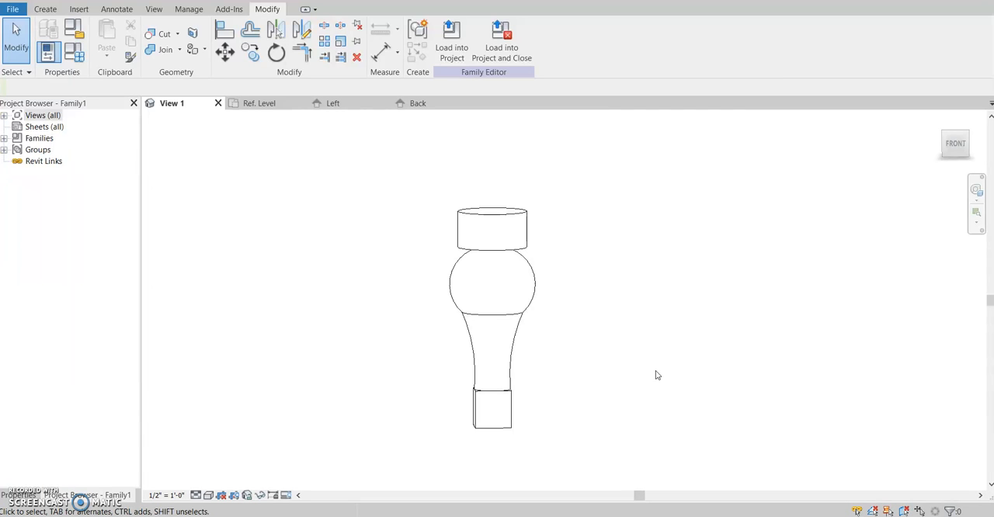
middle_click_drag(603, 307, 553, 331, "shift")
middle_click_drag(598, 299, 541, 357, "shift")
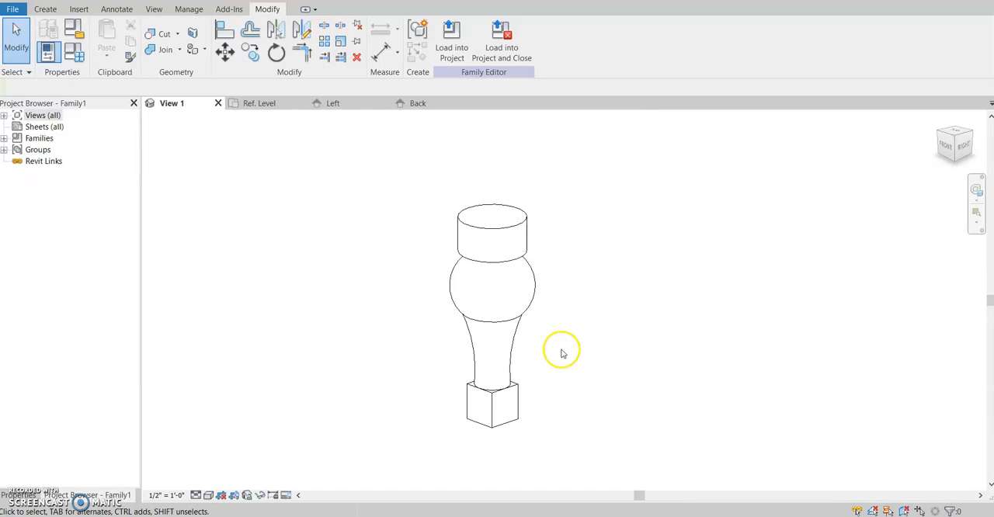
left_click(45, 8)
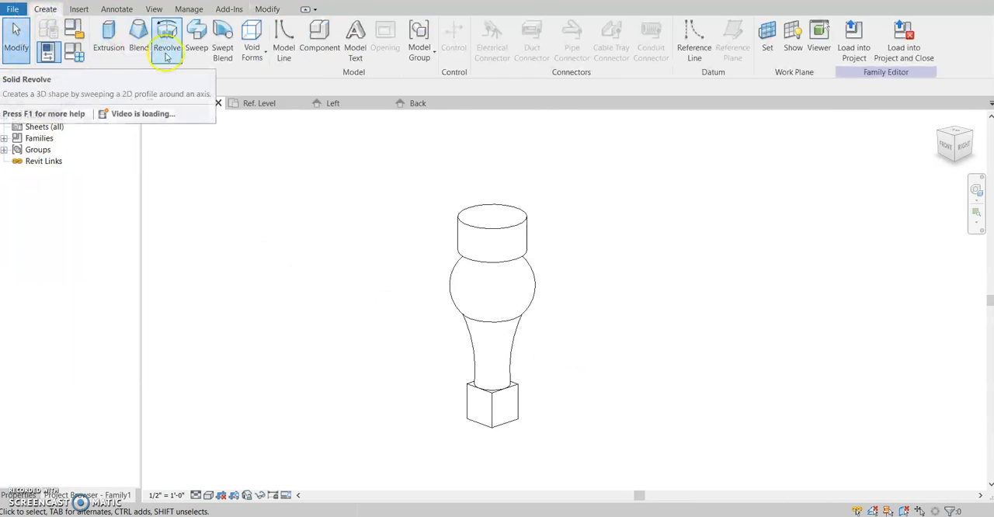